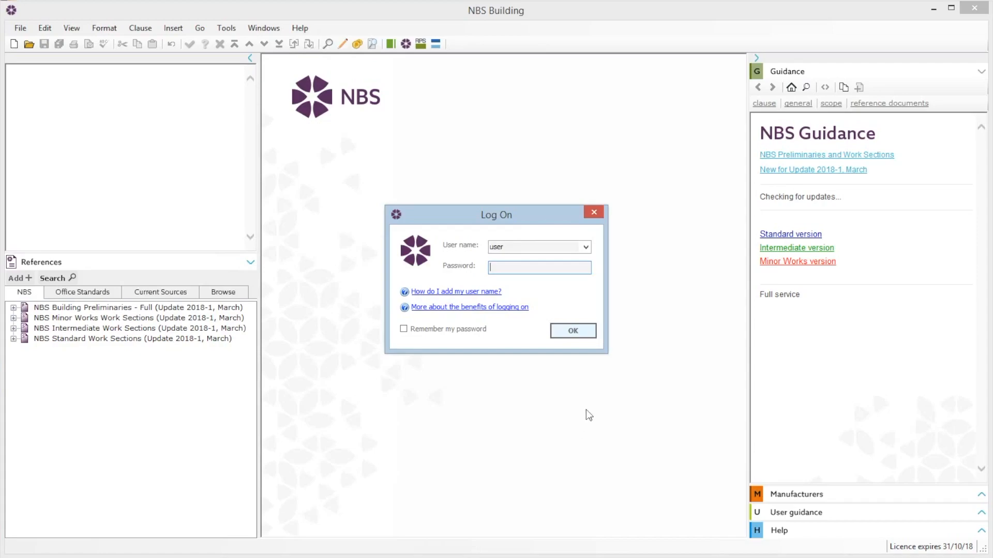
# - Log on with the default user name
pyautogui.click(574, 333)
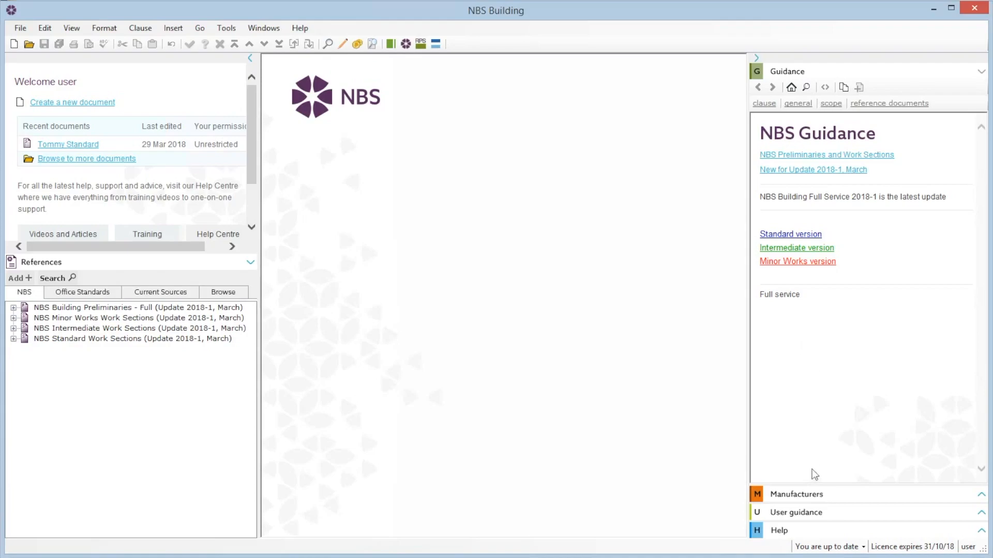
# - Browse the Manufacturers, User guidance, Help and Guidance panels in turn
pyautogui.click(814, 493)
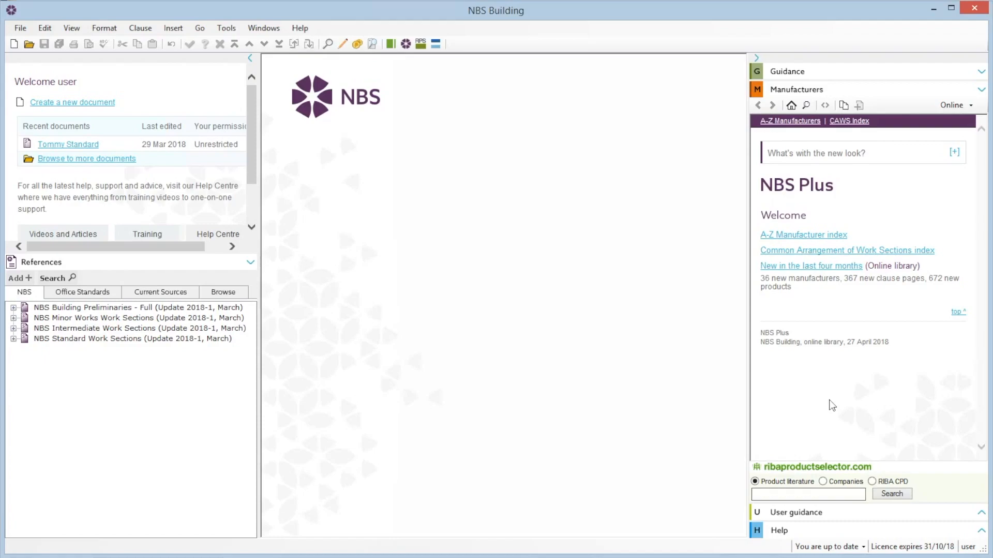
pyautogui.click(831, 520)
pyautogui.click(830, 534)
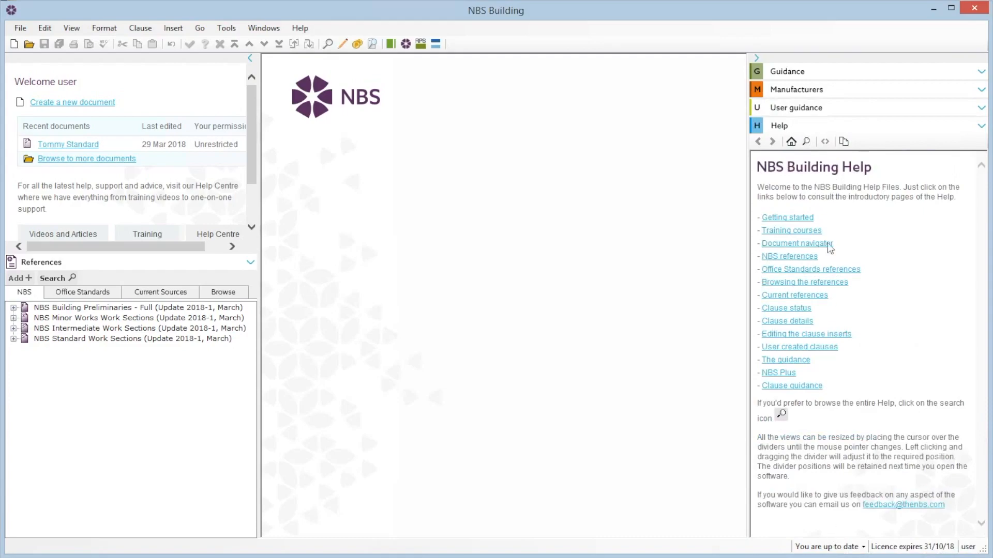
pyautogui.click(827, 73)
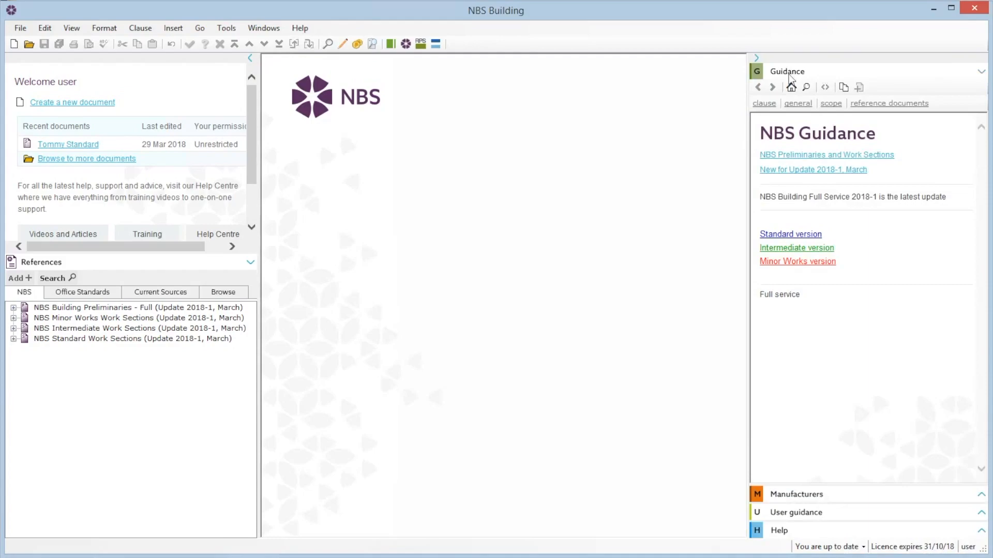
# - Start a new specification titled Example Specification, with its location set to the Desktop
pyautogui.click(100, 108)
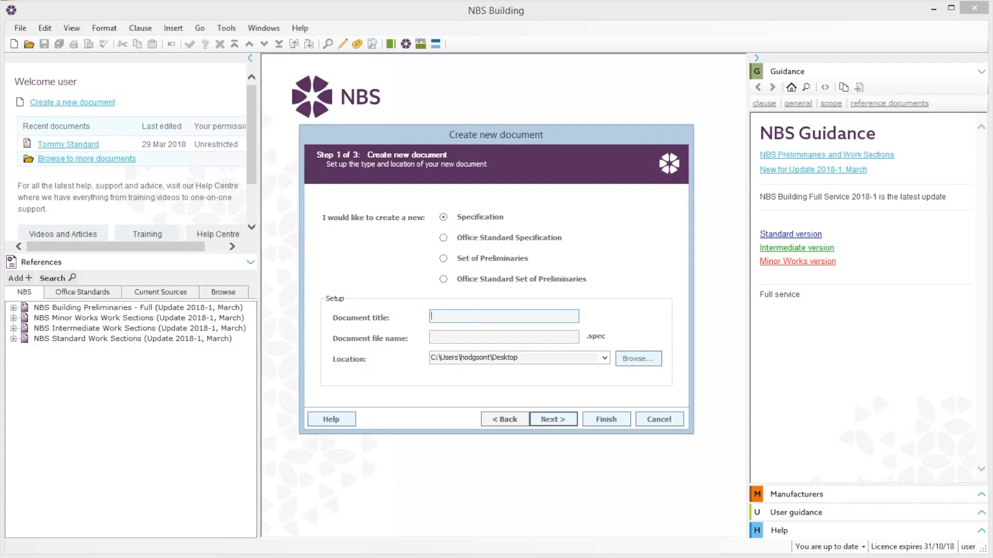
pyautogui.write('Example Specification')
pyautogui.click(637, 360)
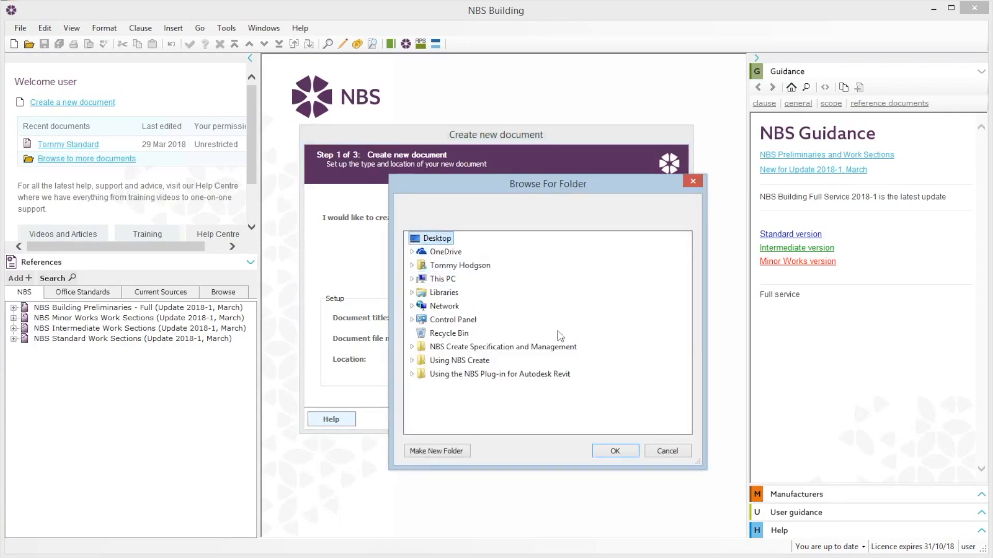
pyautogui.click(600, 453)
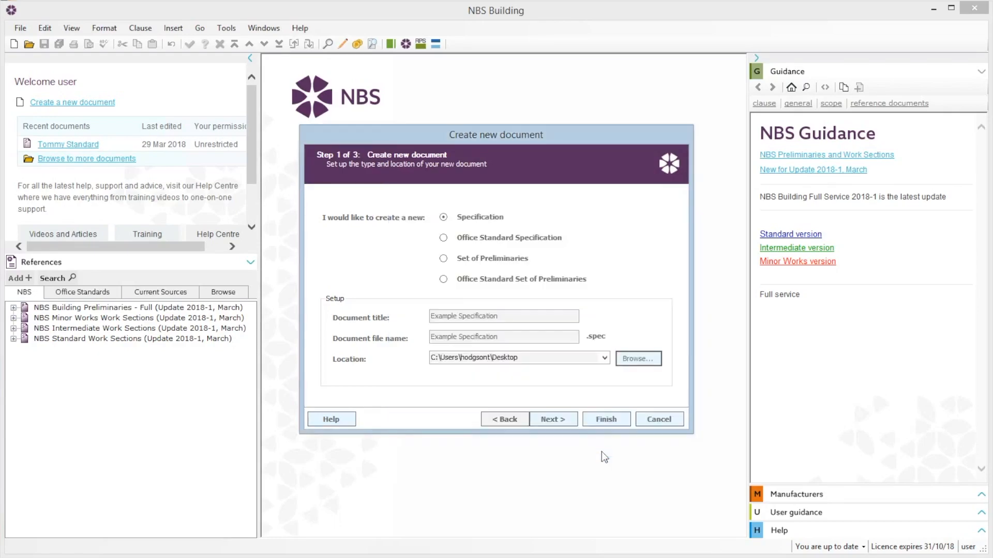
pyautogui.click(552, 420)
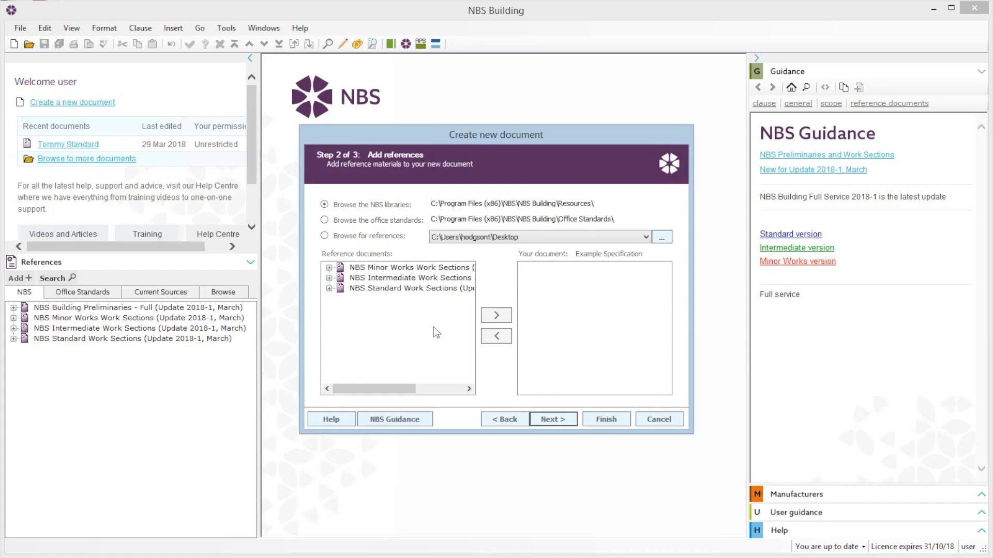
# - Add D20 Excavating and filling from the Minor Works Work Sections to the new document
pyautogui.click(329, 268)
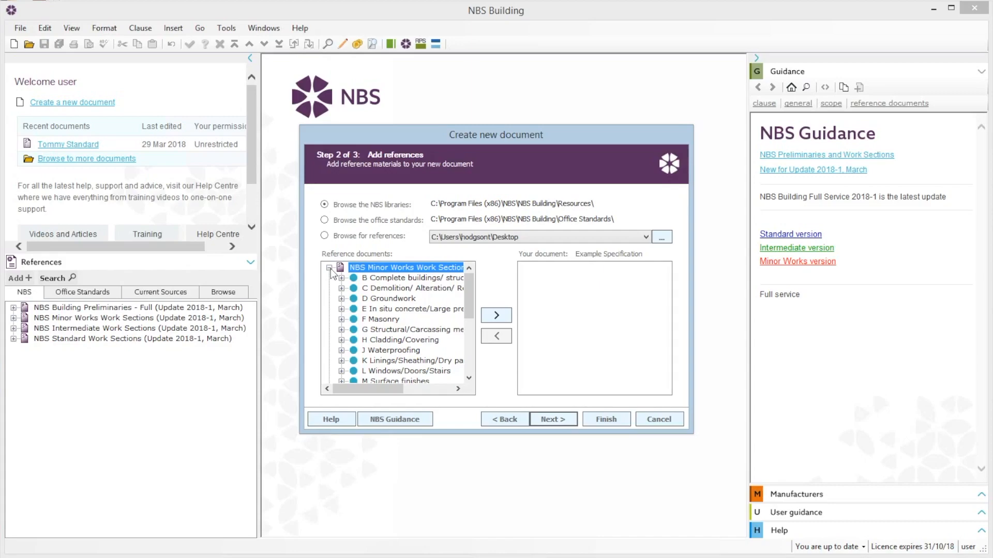
pyautogui.click(341, 299)
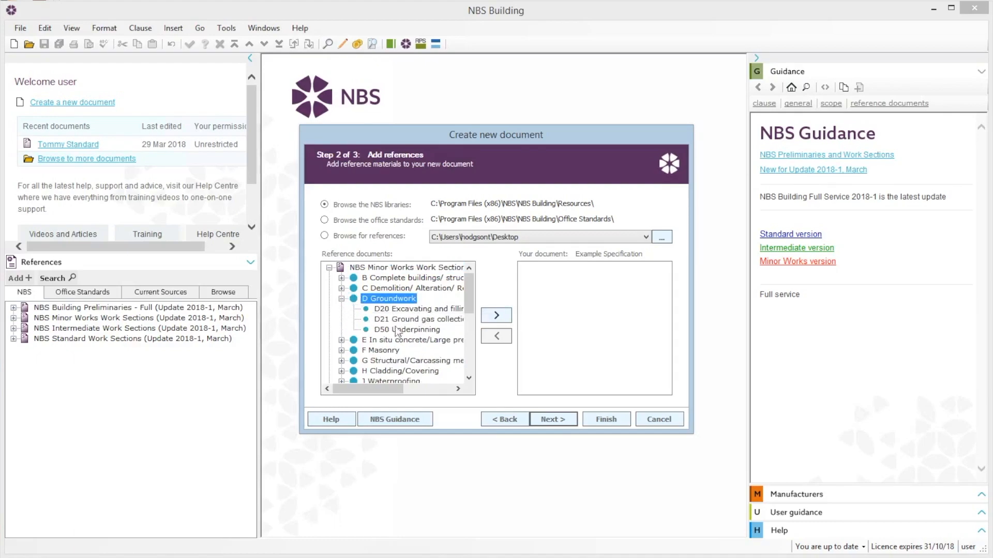
pyautogui.click(396, 311)
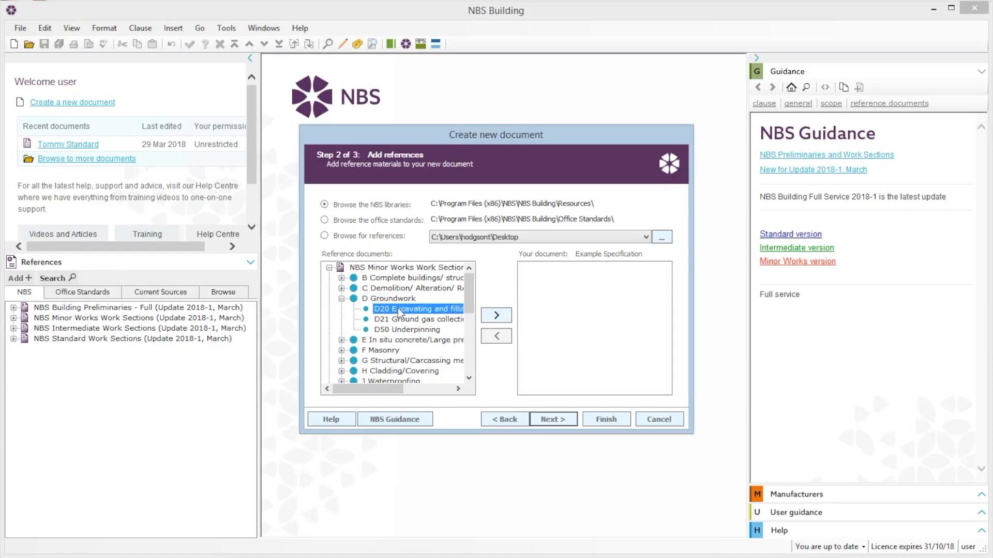
pyautogui.click(495, 316)
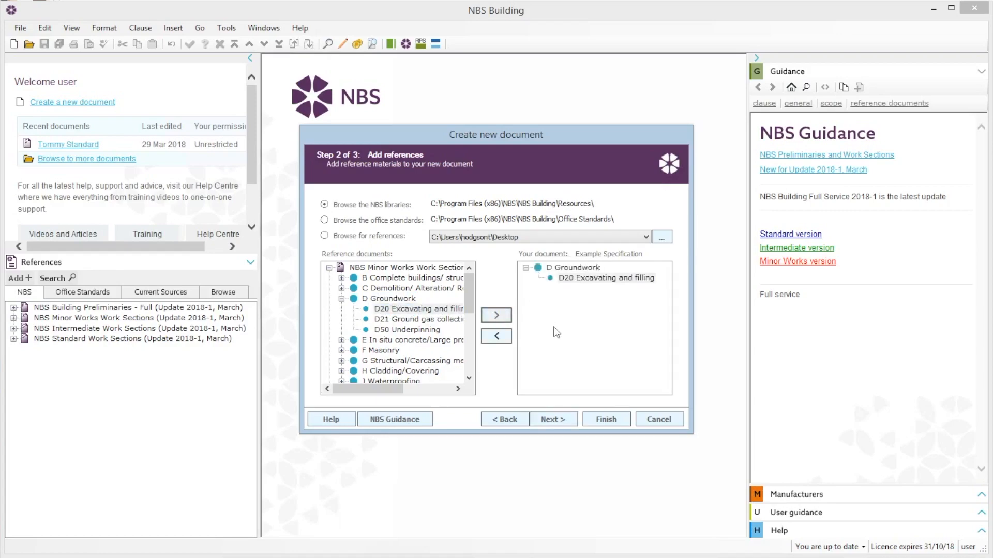
# - Add the whole L Windows/Doors/Stairs group from the Minor Works Work Sections to the document
pyautogui.click(342, 299)
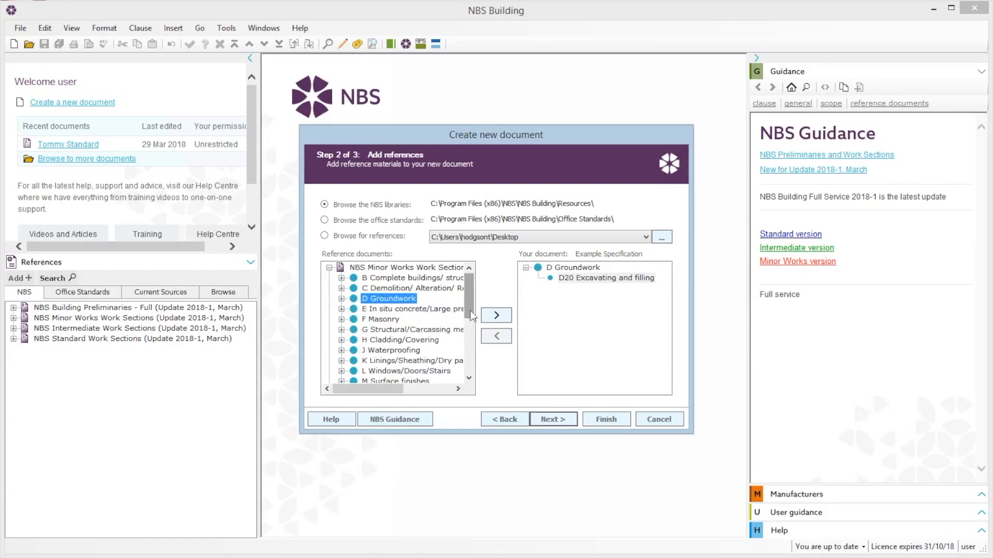
pyautogui.moveTo(470, 310); pyautogui.dragTo(471, 332)
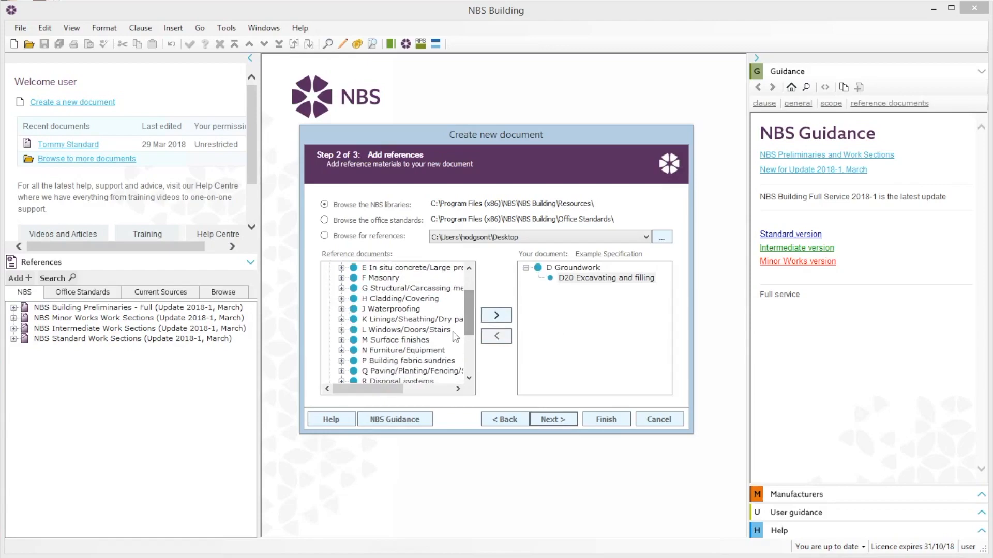
pyautogui.click(341, 330)
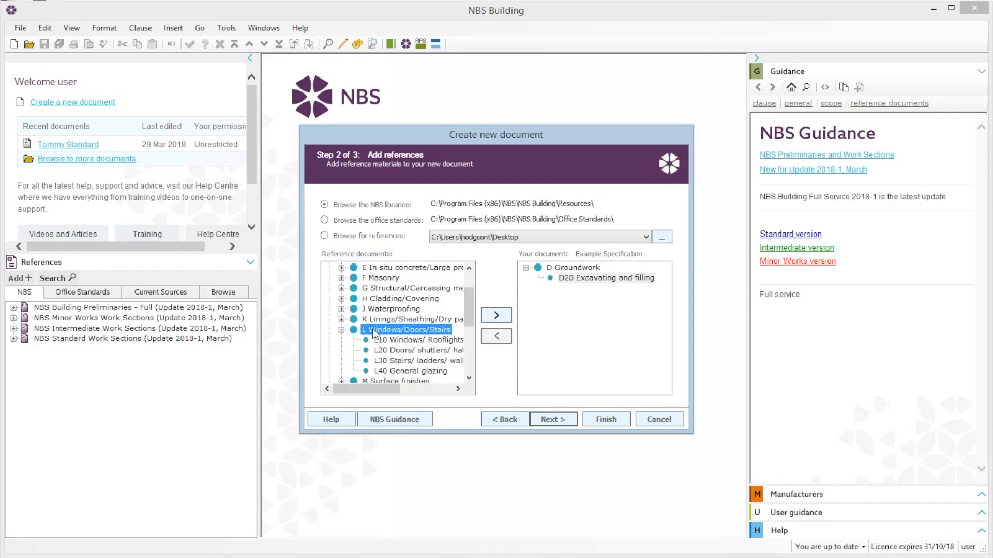
pyautogui.click(493, 318)
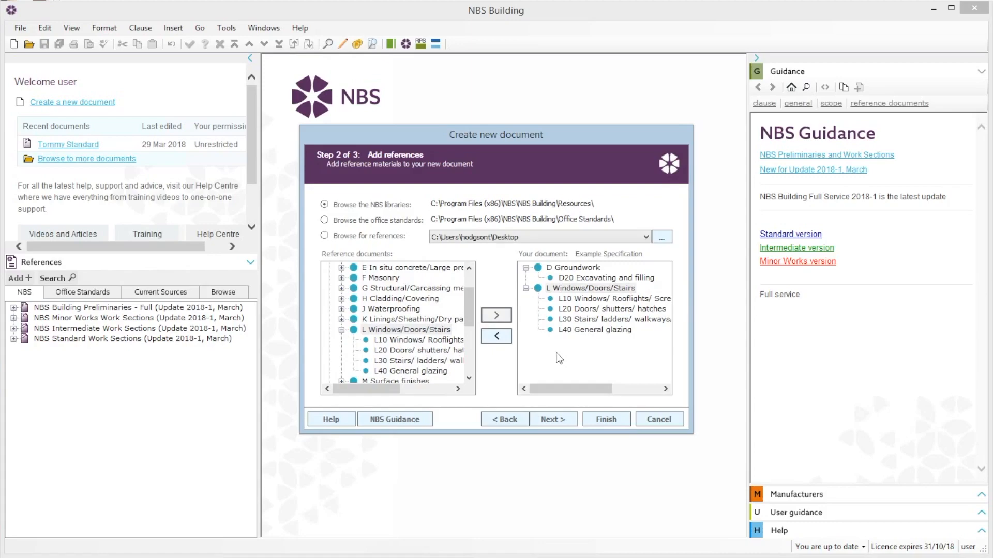
# - Remove L30 Stairs/ ladders/ walkways from the document's section list
pyautogui.click(577, 320)
pyautogui.click(577, 320)
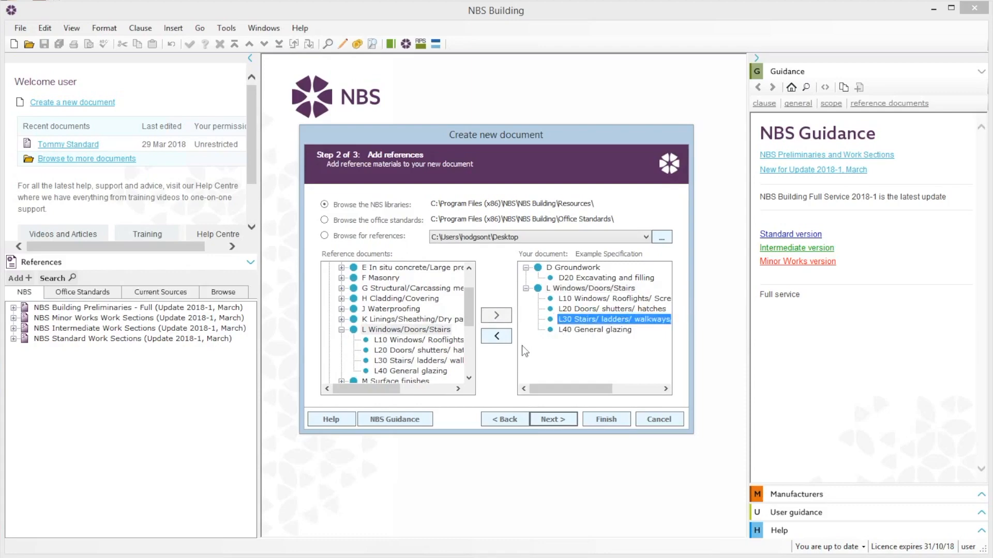
pyautogui.click(491, 339)
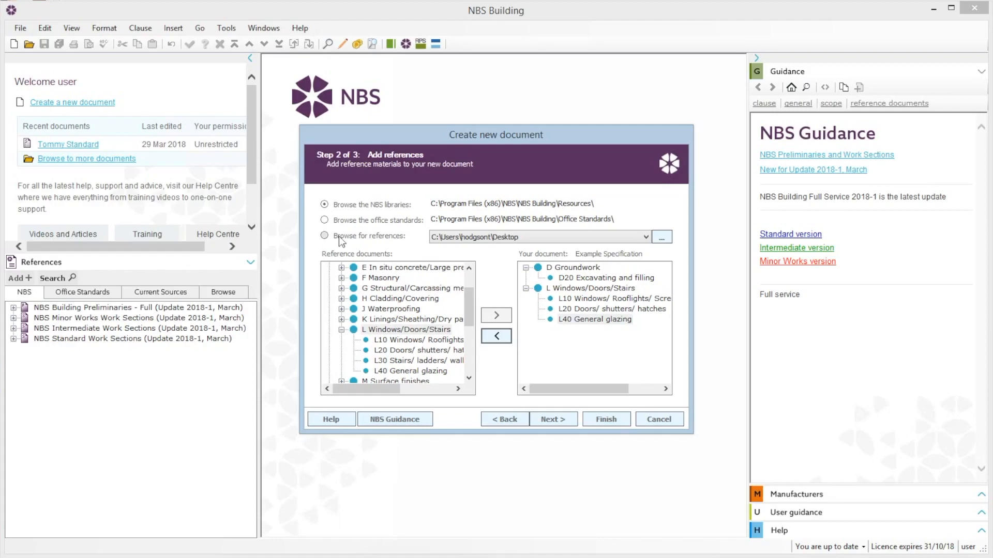
# - Turn off document permissions and finish creating the specification
pyautogui.click(553, 419)
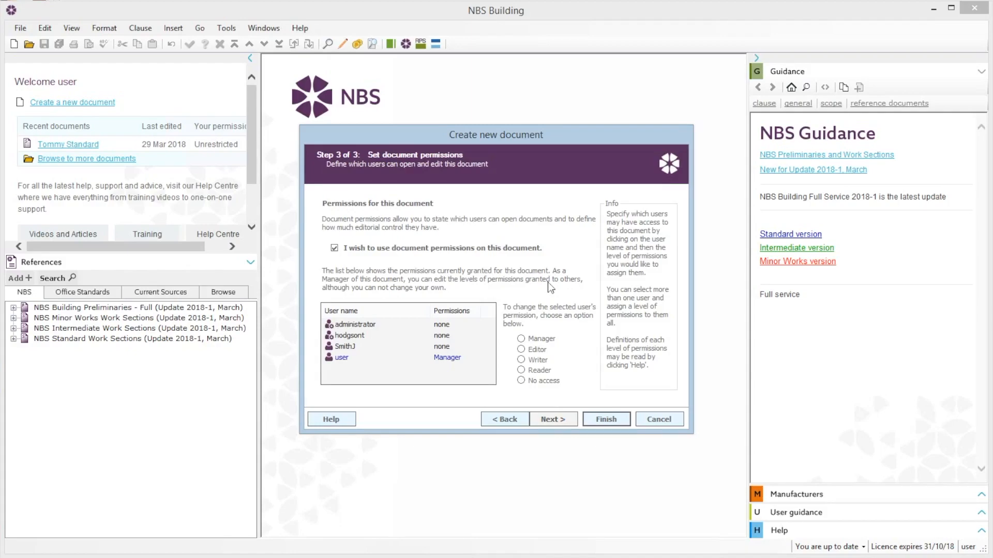
pyautogui.click(343, 346)
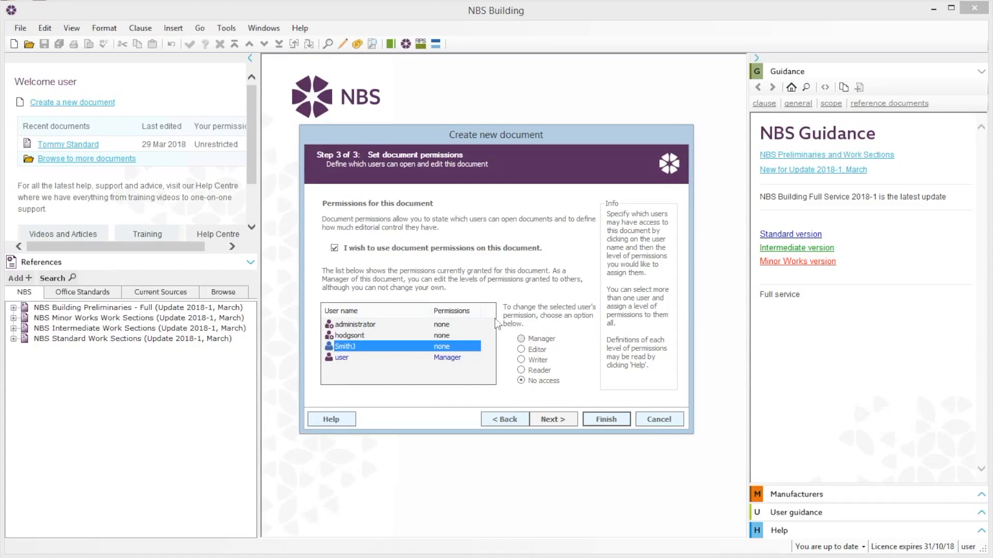
pyautogui.click(335, 249)
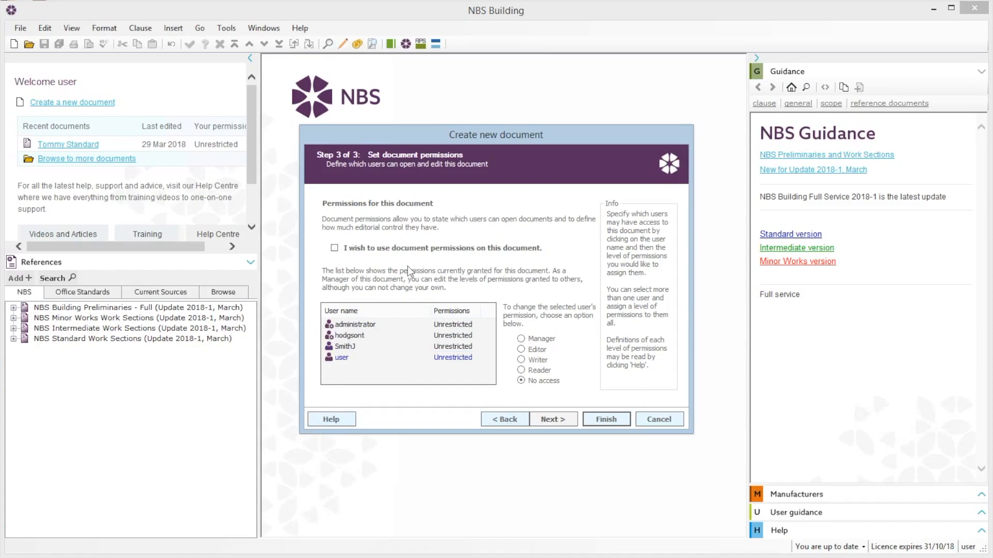
pyautogui.click(600, 422)
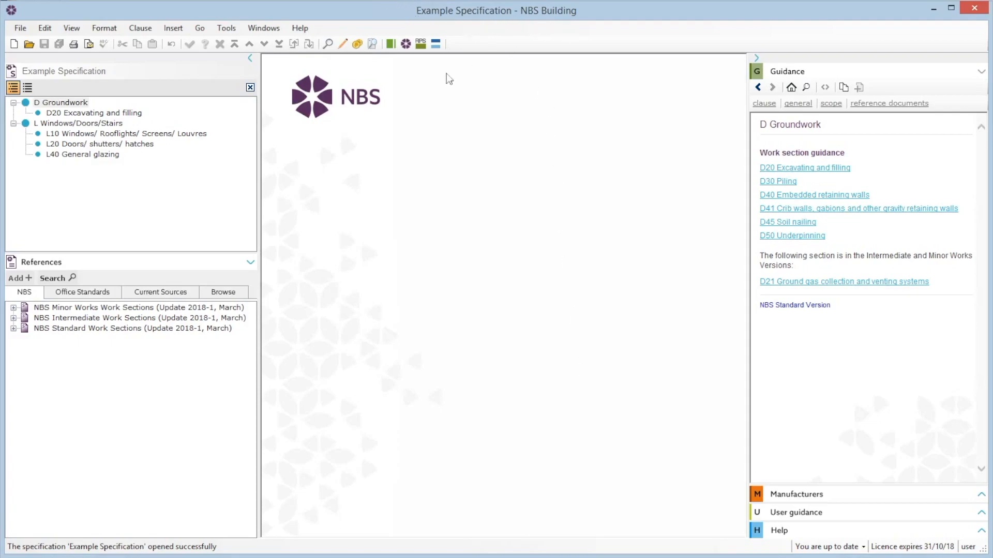
# - Add M60 Painting/ clear finishing from the Minor Works references to the Example Specification
pyautogui.click(13, 308)
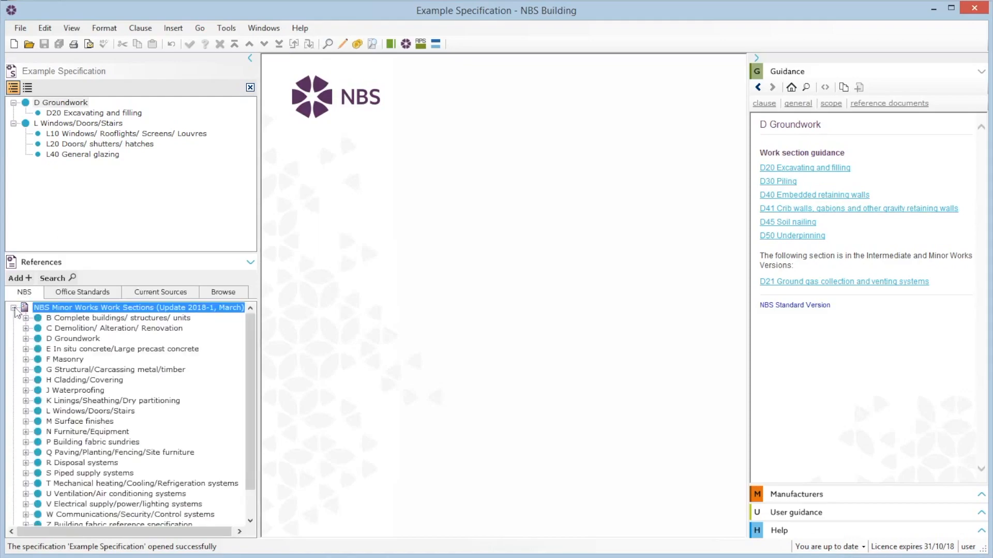
pyautogui.click(27, 423)
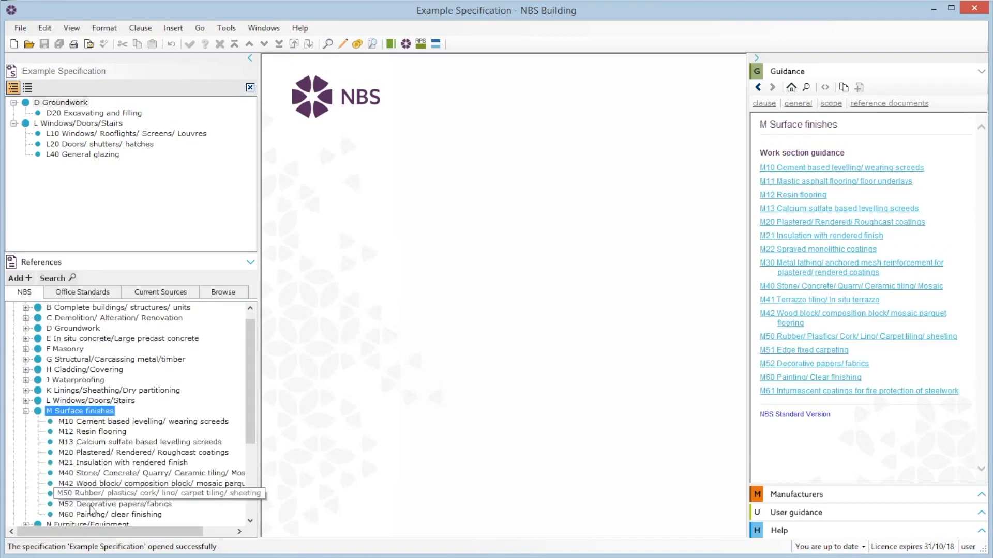
pyautogui.click(93, 515)
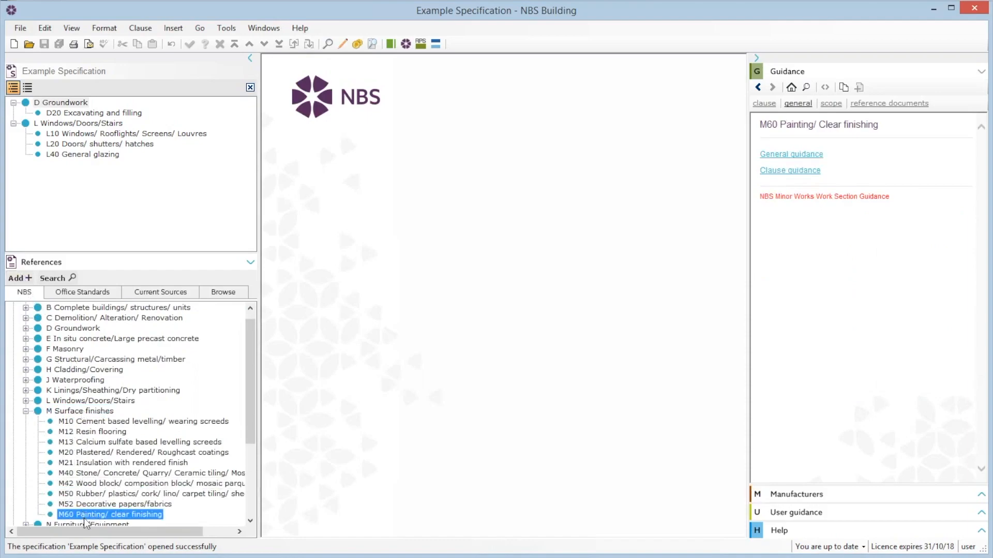
pyautogui.moveTo(86, 517); pyautogui.dragTo(125, 202)
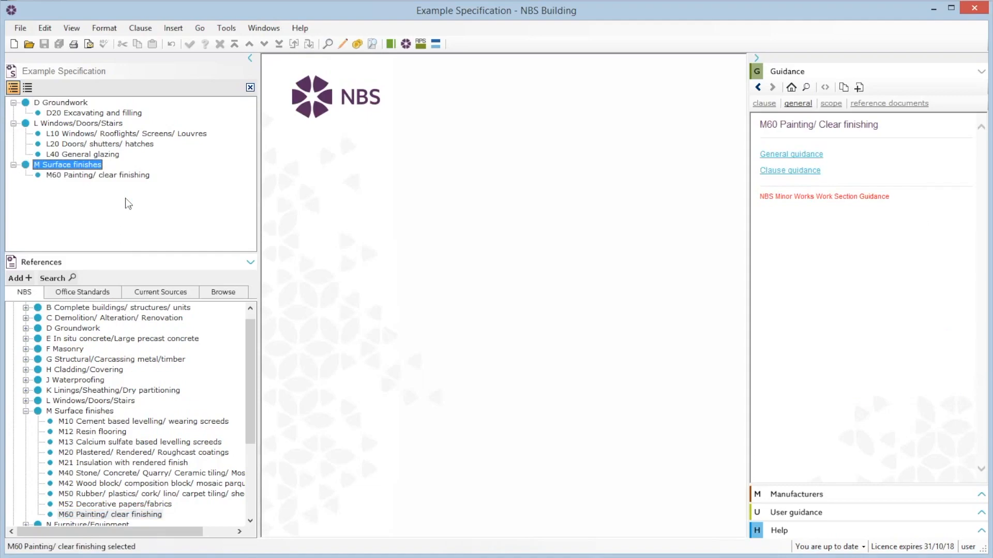
# - Open the L10 Windows/ Rooflights/ Screens/ Louvres work section for editing
pyautogui.doubleClick(114, 135)
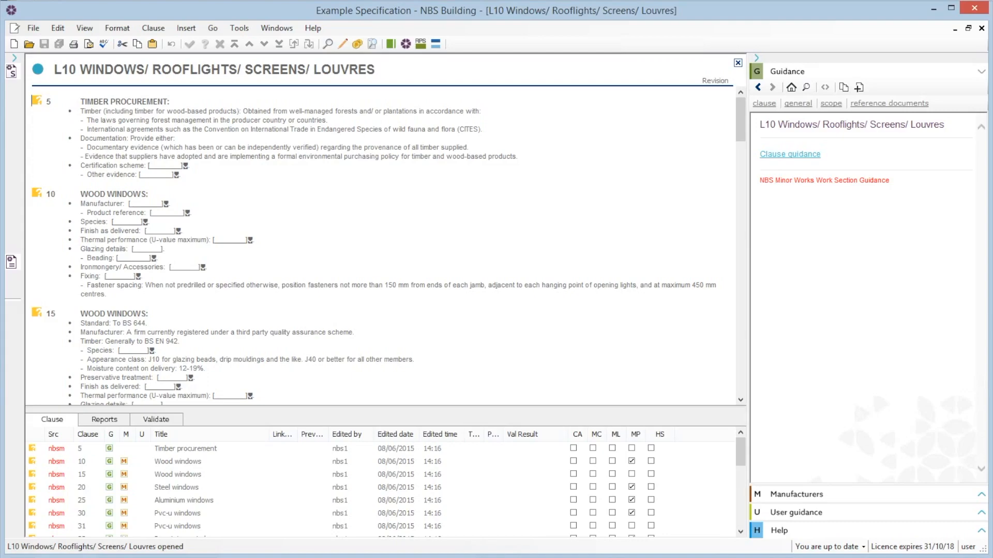
pyautogui.moveTo(740, 120)
pyautogui.mouseDown()
pyautogui.moveTo(737, 185)
pyautogui.moveTo(740, 118)
pyautogui.mouseUp()
pyautogui.click(36, 101)
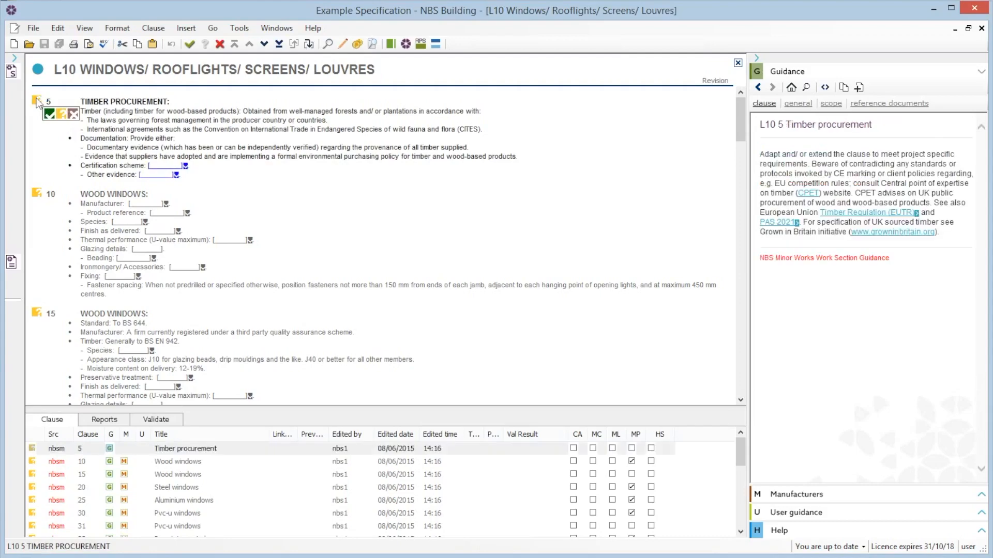
pyautogui.click(73, 115)
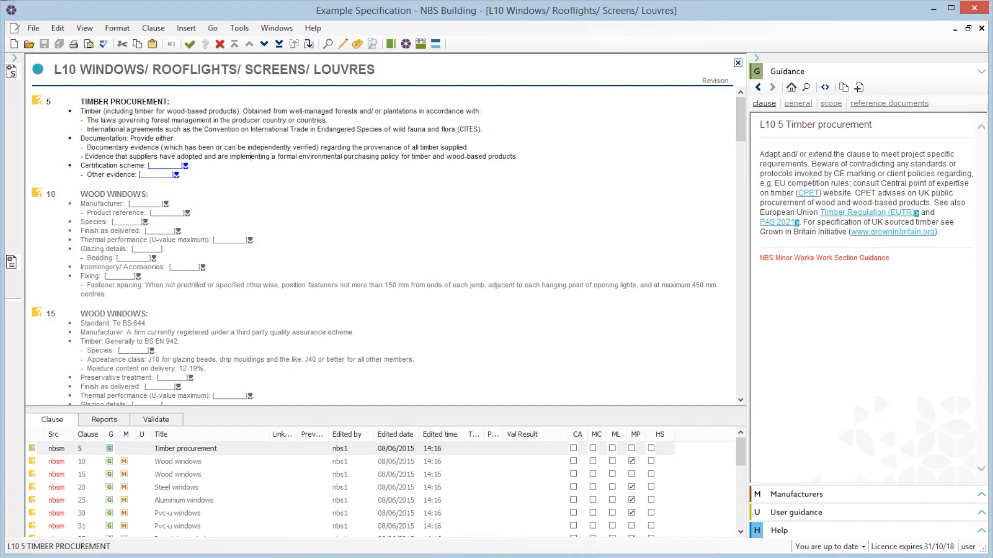
# - Set clause 5's certification scheme to Forest Stewardship Council (FSA) and its other evidence to None
pyautogui.click(185, 166)
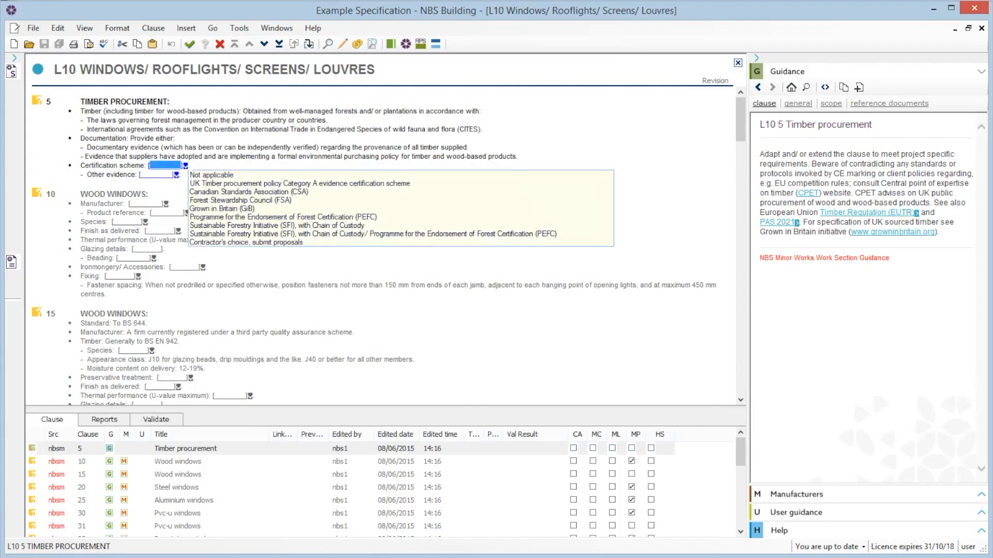
pyautogui.click(209, 200)
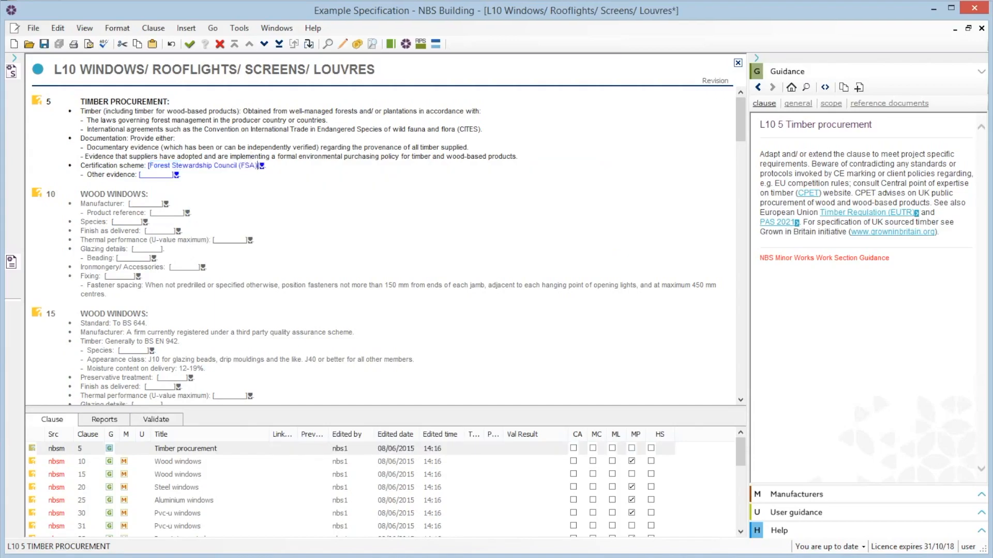
pyautogui.click(176, 175)
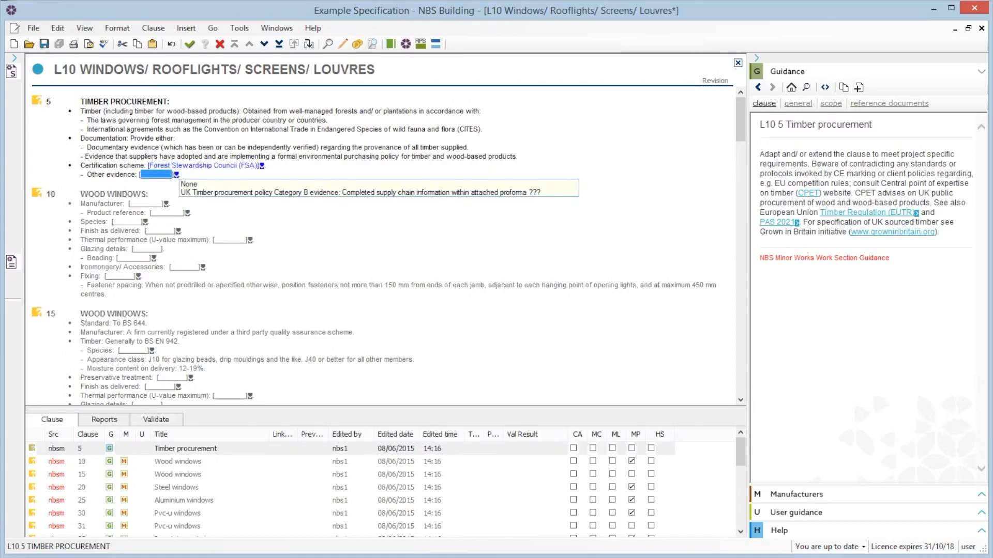
pyautogui.click(189, 185)
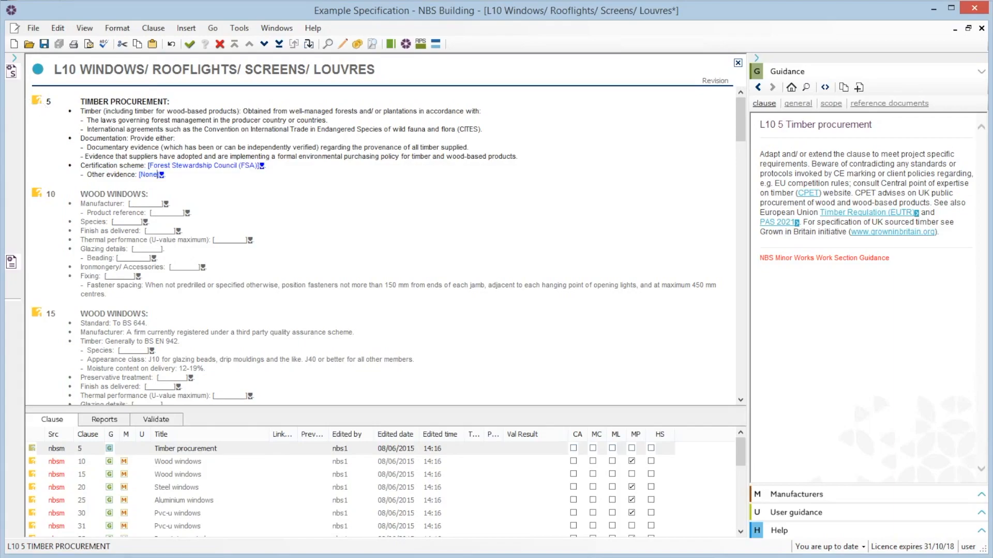
# - Mark clause 5 Timber procurement as complete
pyautogui.moveTo(39, 102)
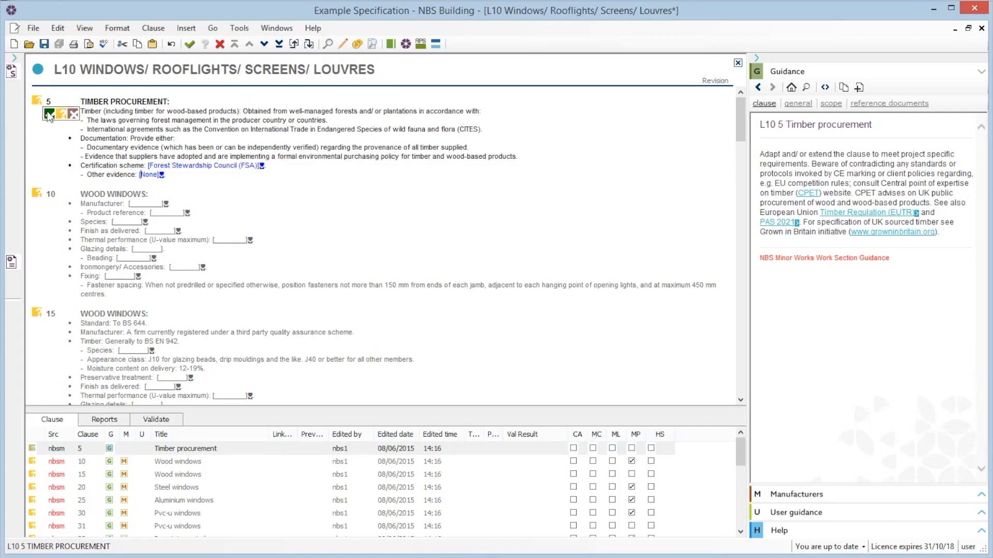
pyautogui.click(49, 114)
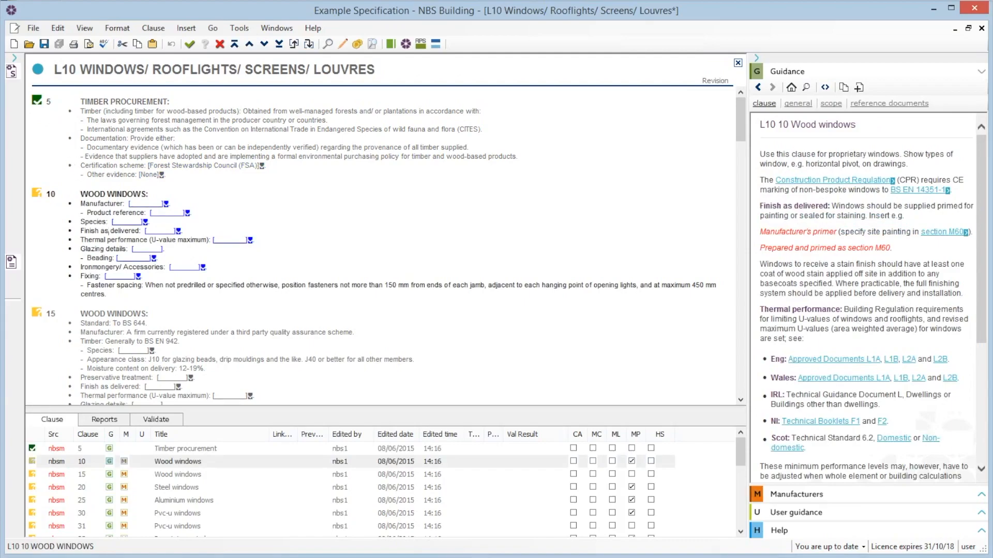
pyautogui.moveTo(37, 198)
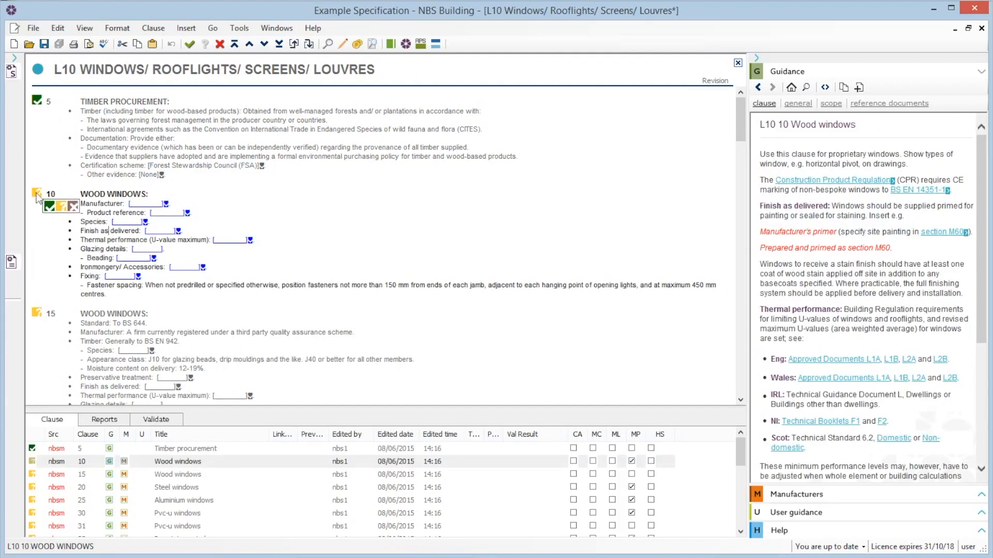
pyautogui.click(73, 206)
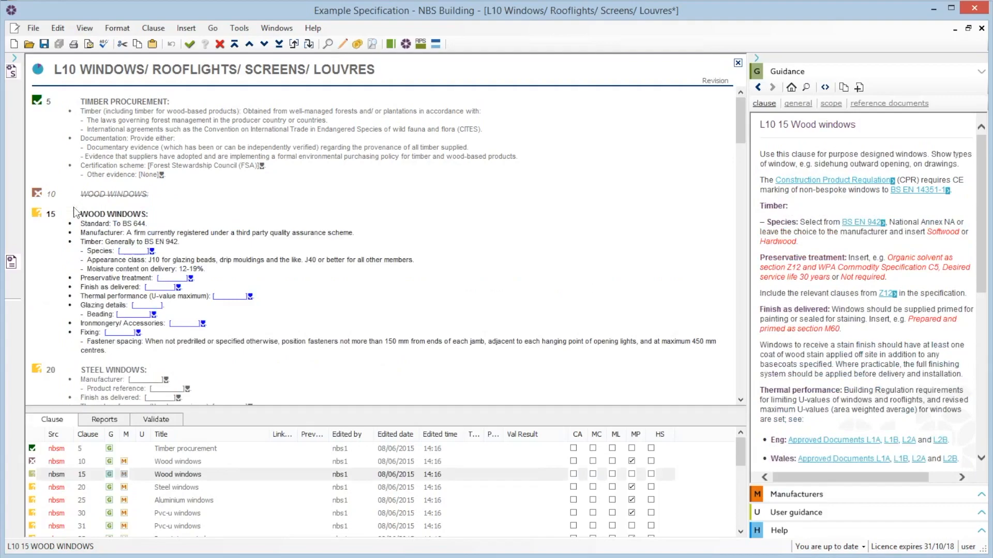
pyautogui.click(38, 198)
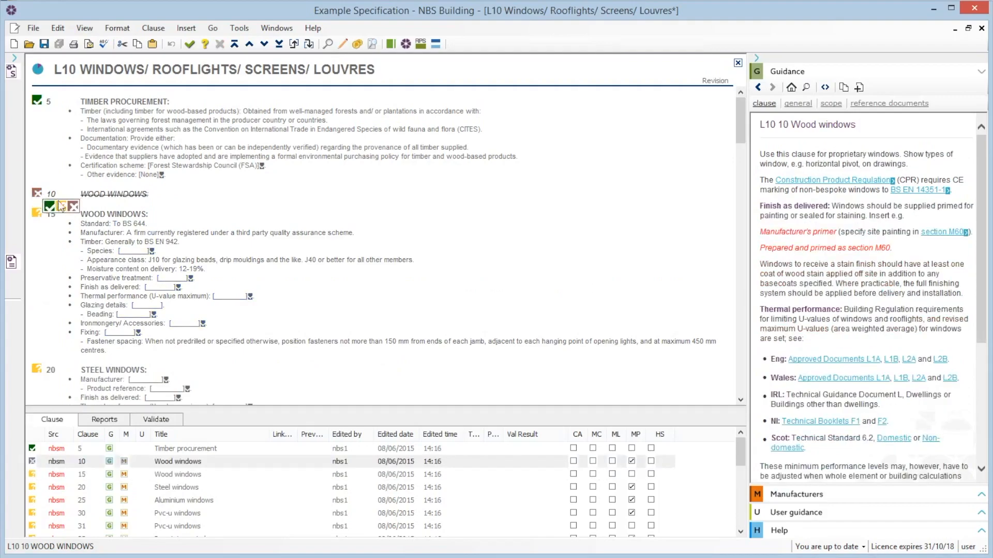
pyautogui.click(61, 207)
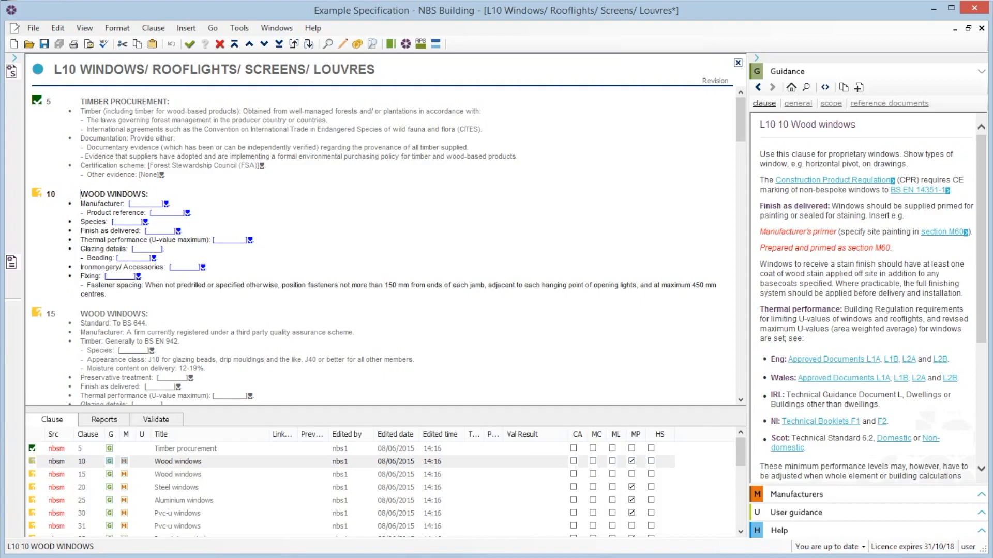
# - Add Hampton Windows' Conservation Casement Window 83 from the manufacturers' information as clause 10A Timber window
pyautogui.click(785, 497)
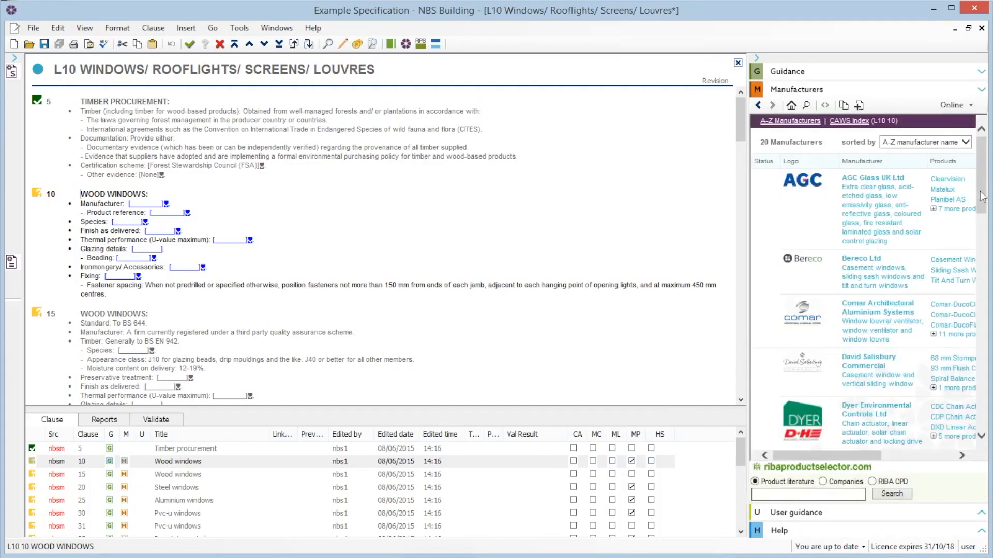
pyautogui.moveTo(983, 196); pyautogui.dragTo(978, 296)
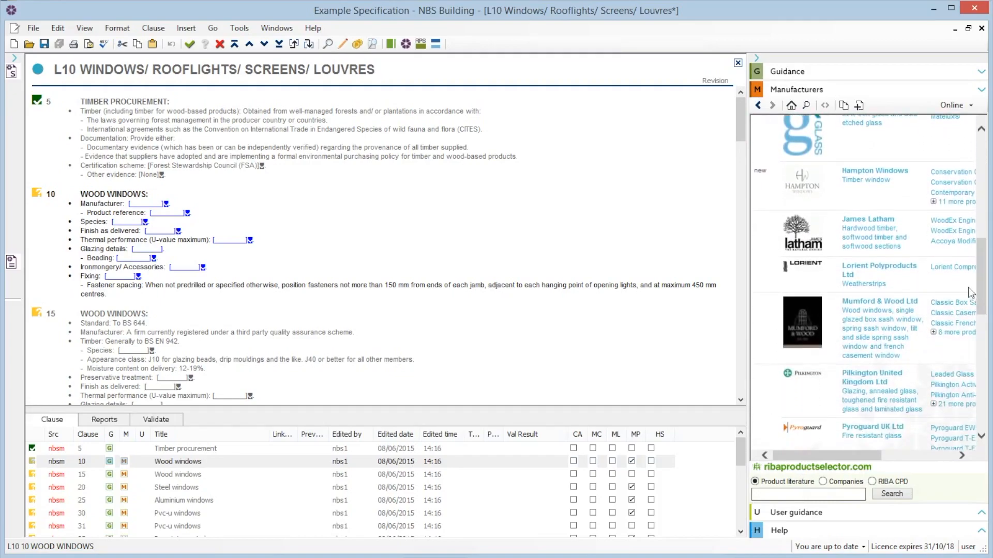
pyautogui.click(947, 177)
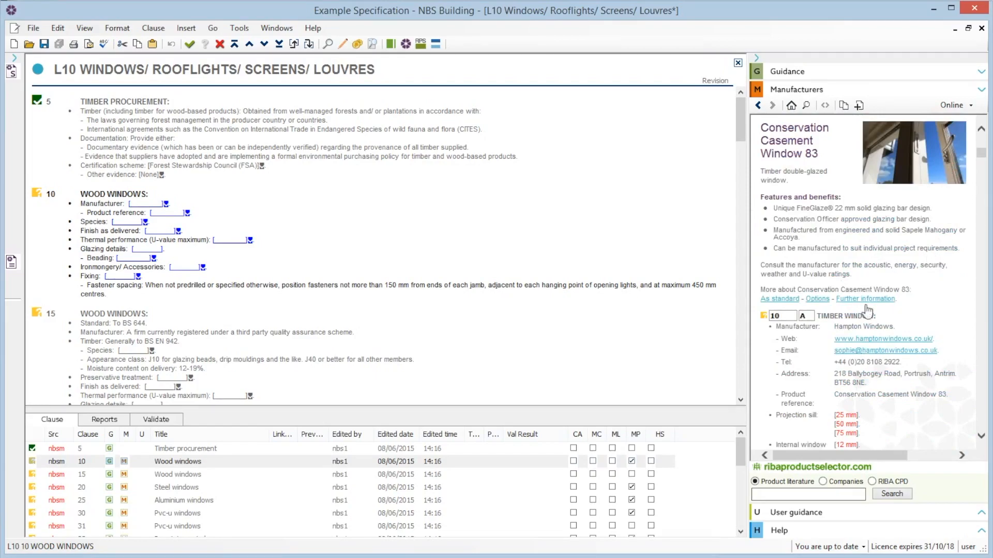
pyautogui.scroll(-5, 983, 446)
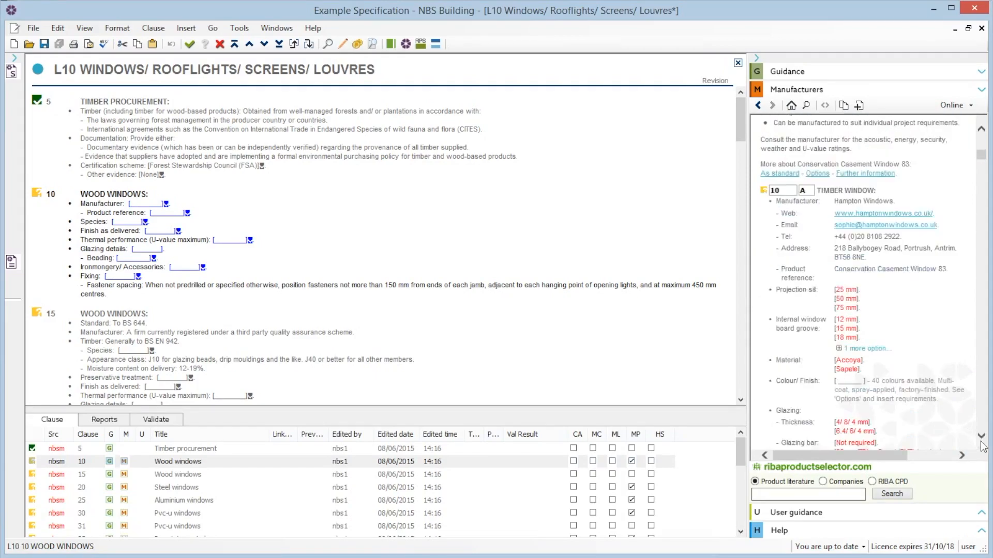
pyautogui.scroll(-1, 982, 445)
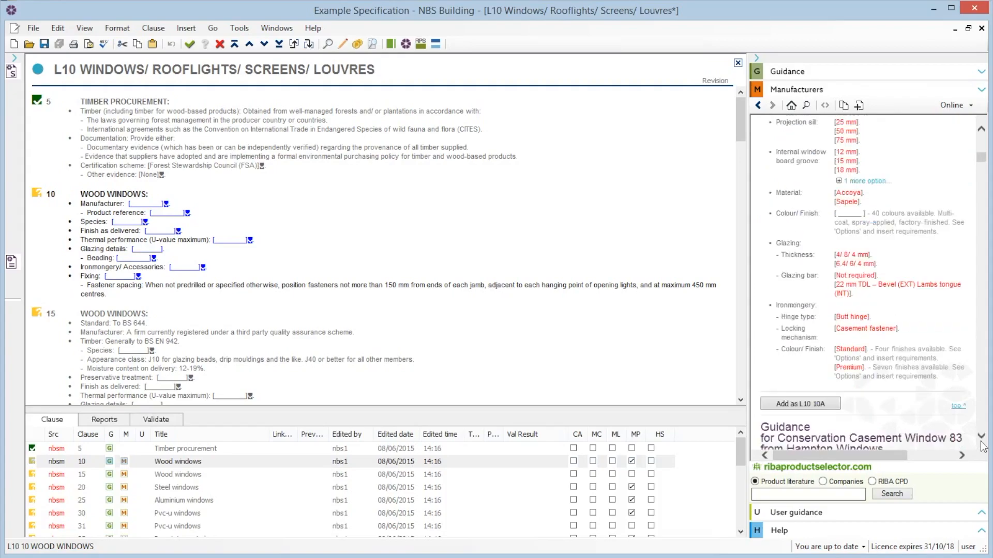
pyautogui.click(805, 403)
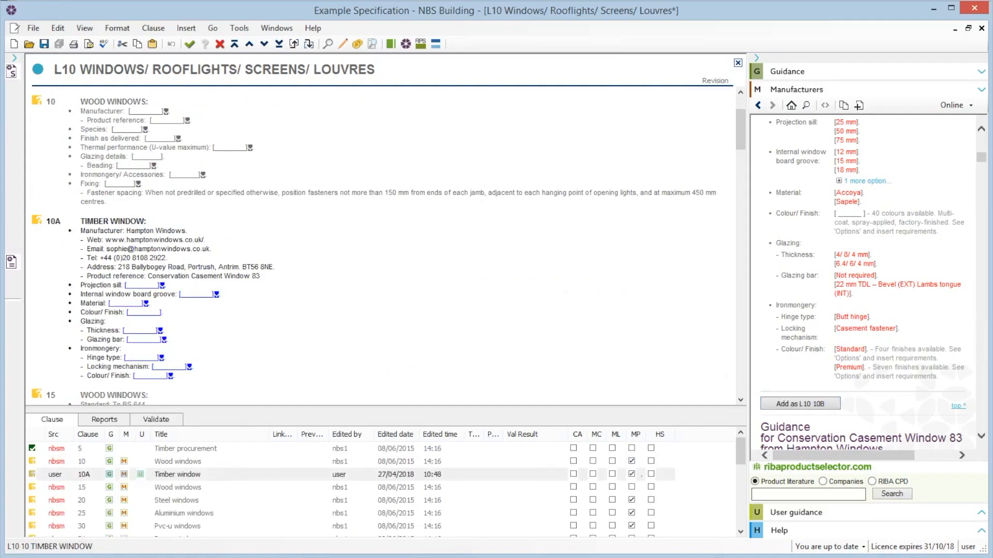
# - Set clause 10A's projection sill to 25 mm and its internal window board groove to 12 mm
pyautogui.click(162, 286)
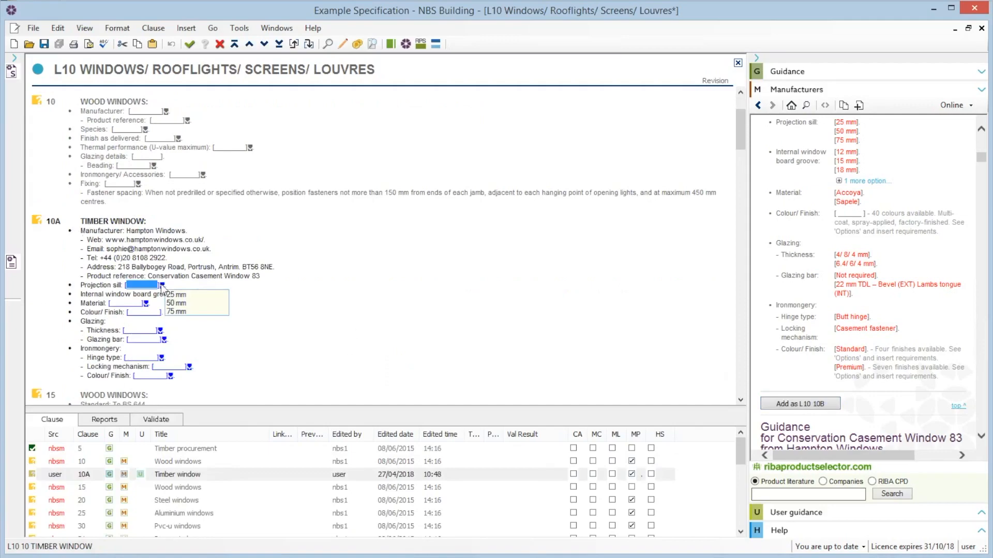
pyautogui.click(176, 295)
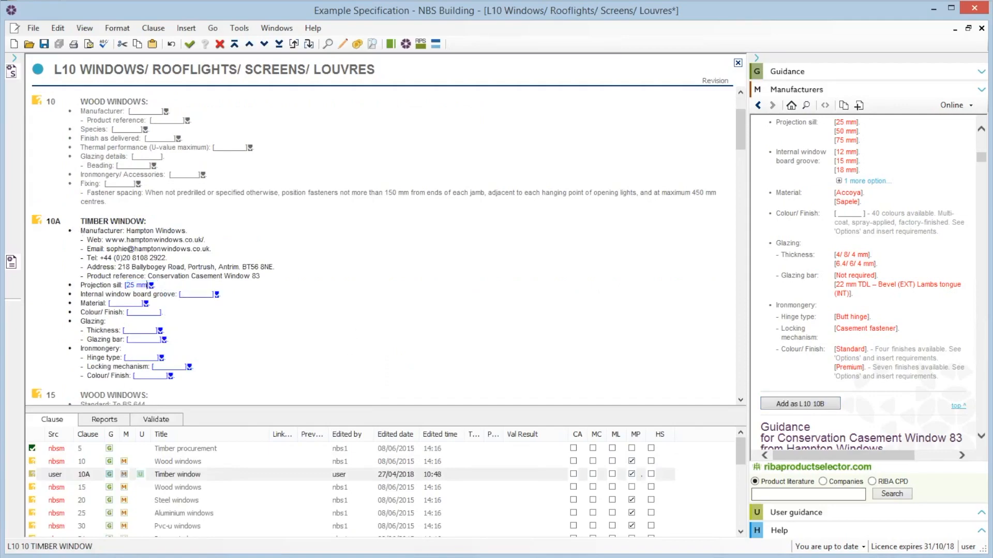
pyautogui.click(217, 294)
pyautogui.click(230, 304)
# - Mark clause 10 Wood windows as excluded
pyautogui.click(37, 103)
pyautogui.click(74, 114)
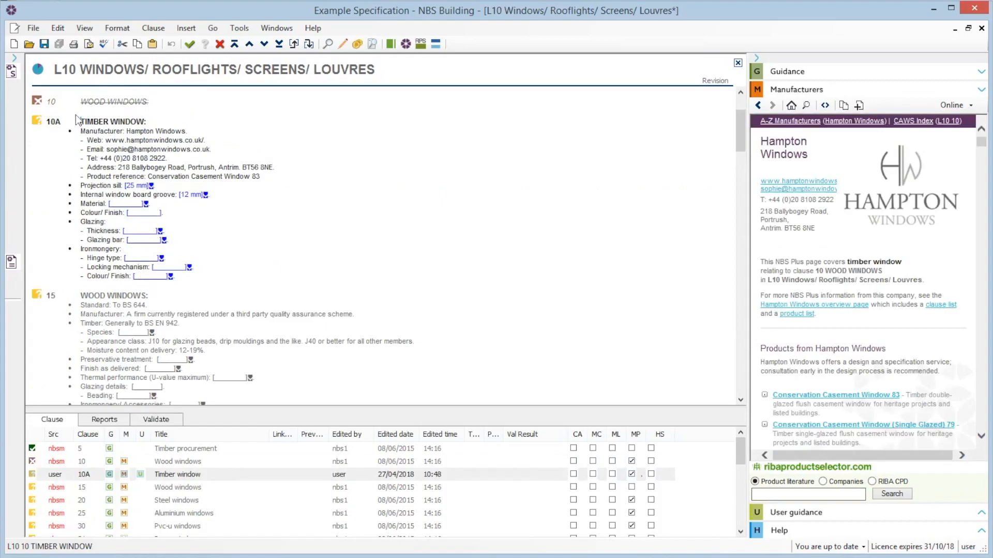
# - Set the timber species in clause 15 Wood windows to Softwood
pyautogui.click(741, 400)
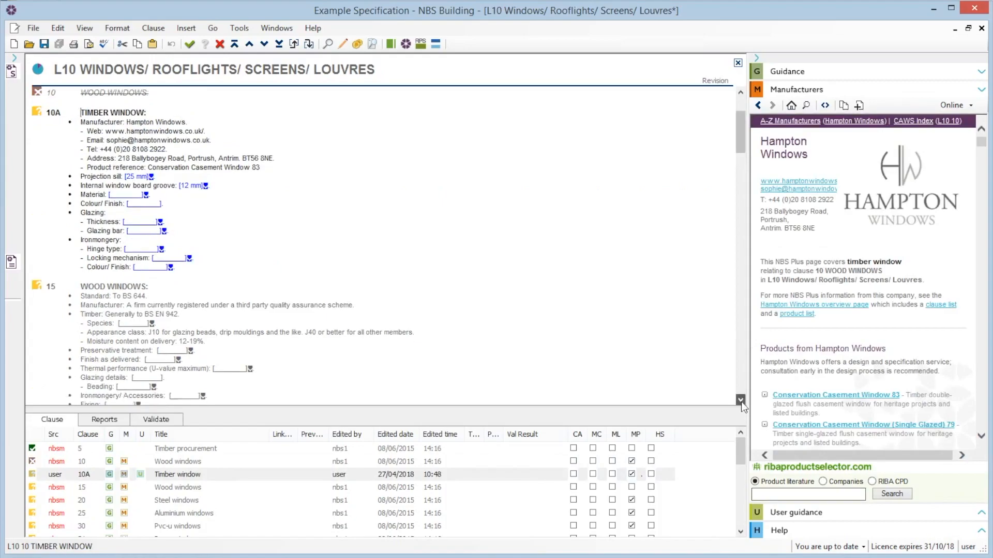
pyautogui.click(741, 400)
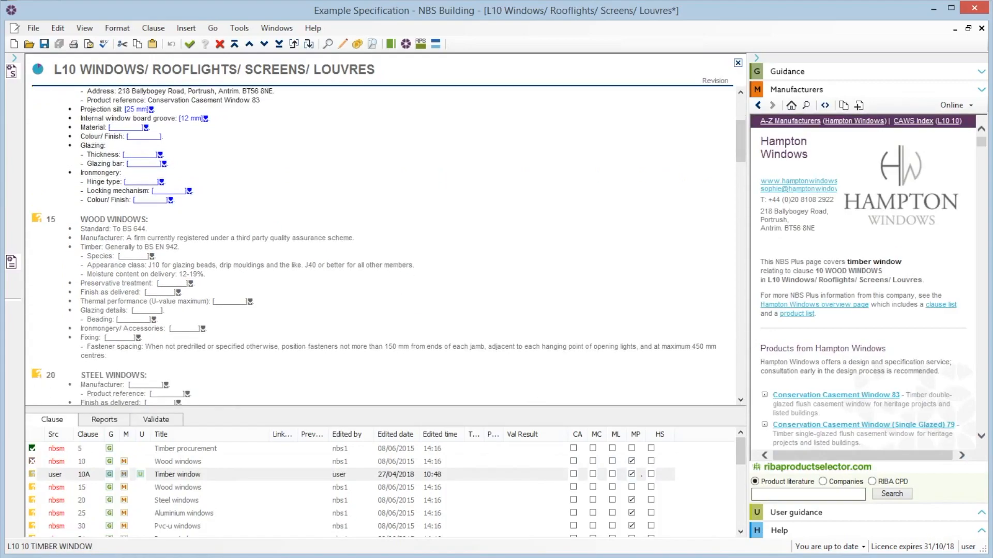
pyautogui.click(120, 283)
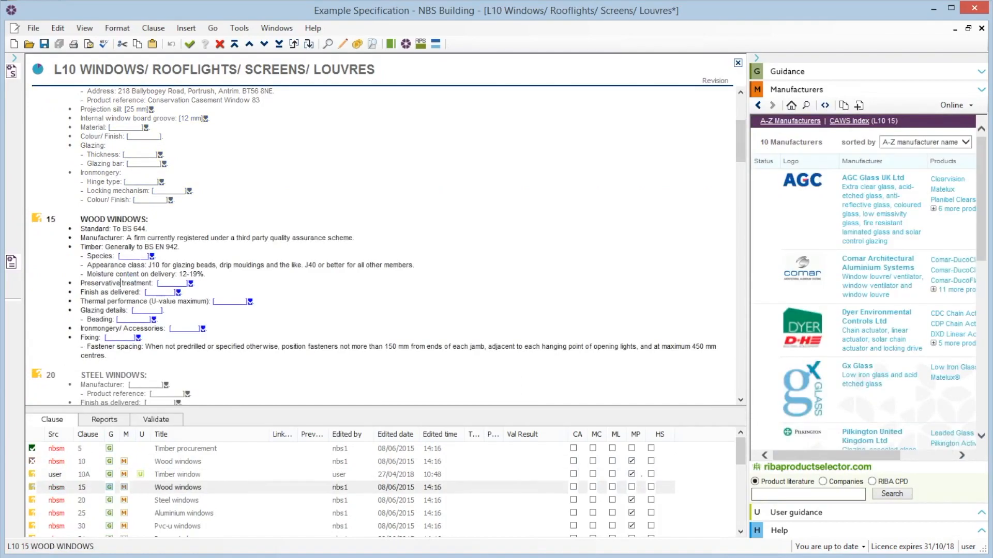
pyautogui.click(152, 256)
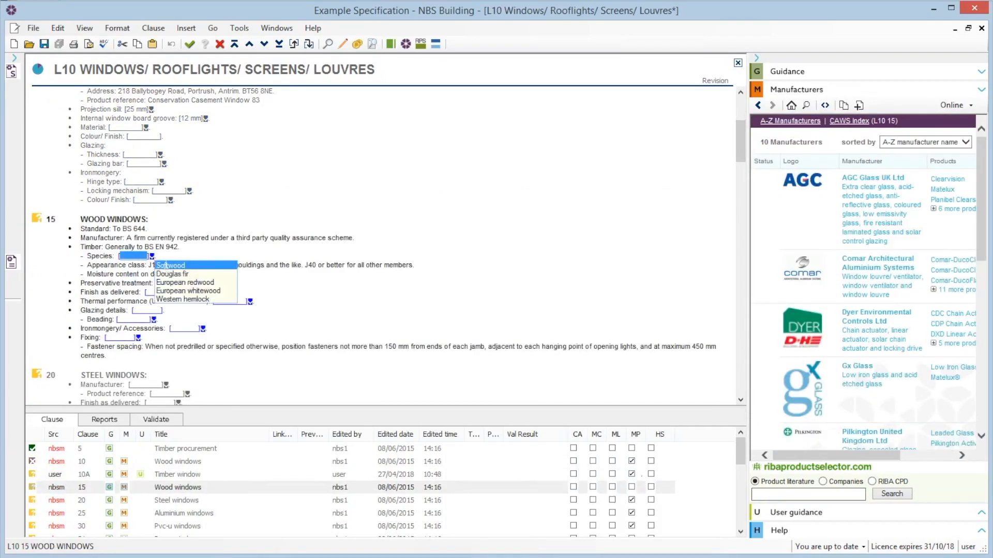
pyautogui.click(163, 264)
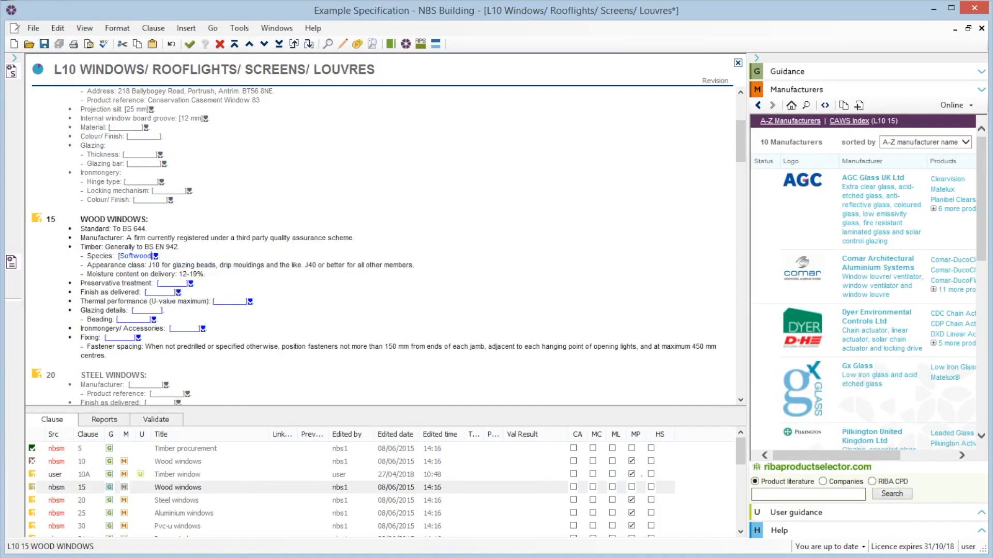
# - Try to delete the appearance class line from clause 15, declining to create a copy
pyautogui.moveTo(87, 265); pyautogui.dragTo(416, 265)
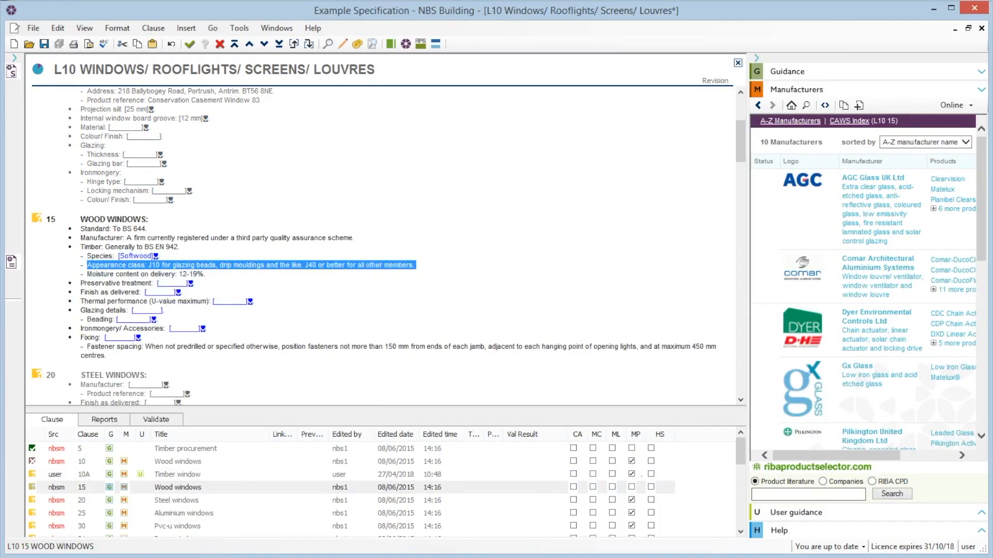
pyautogui.press('Delete')
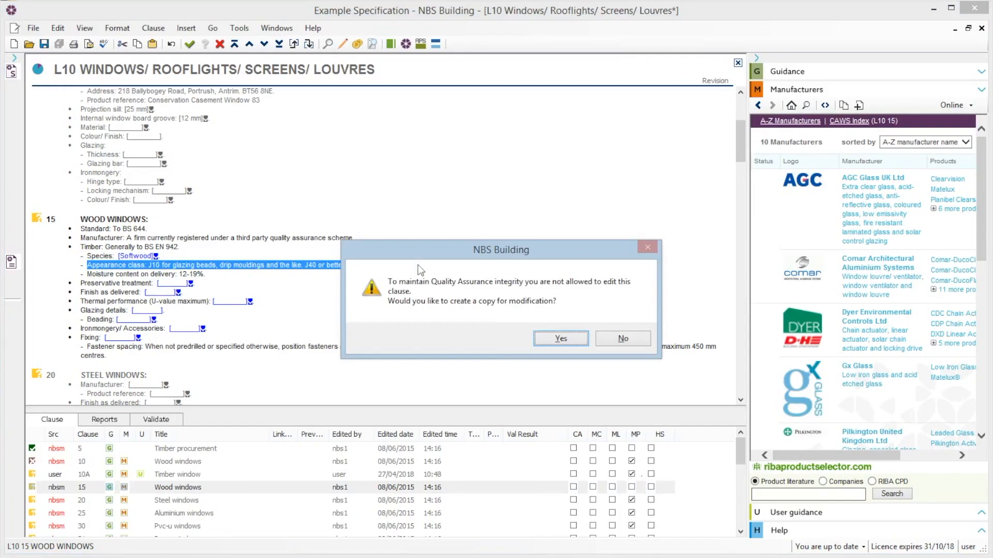
pyautogui.click(616, 342)
# - Copy clause 15 Wood windows as a new clause 15A with default settings
pyautogui.click(255, 301)
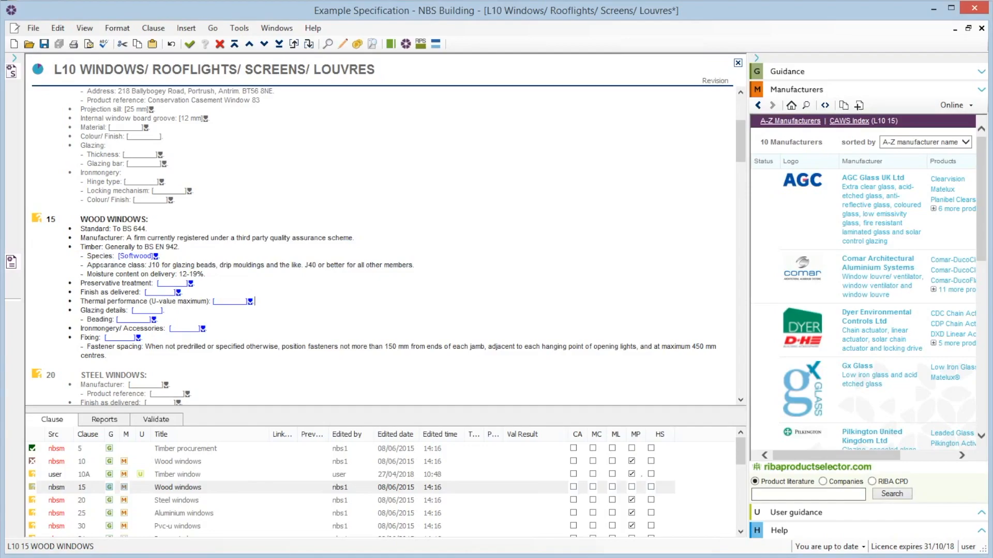
pyautogui.rightClick(102, 261)
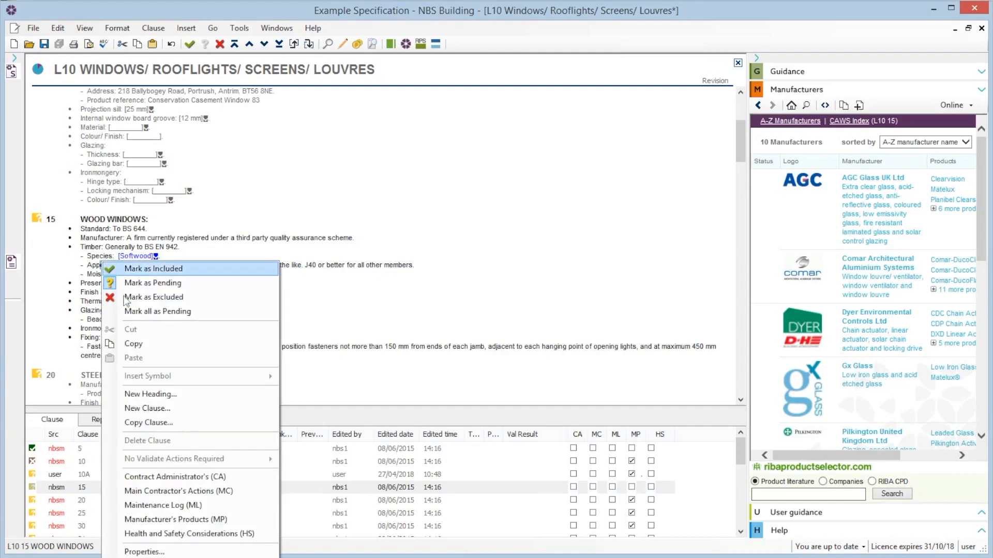
pyautogui.click(152, 425)
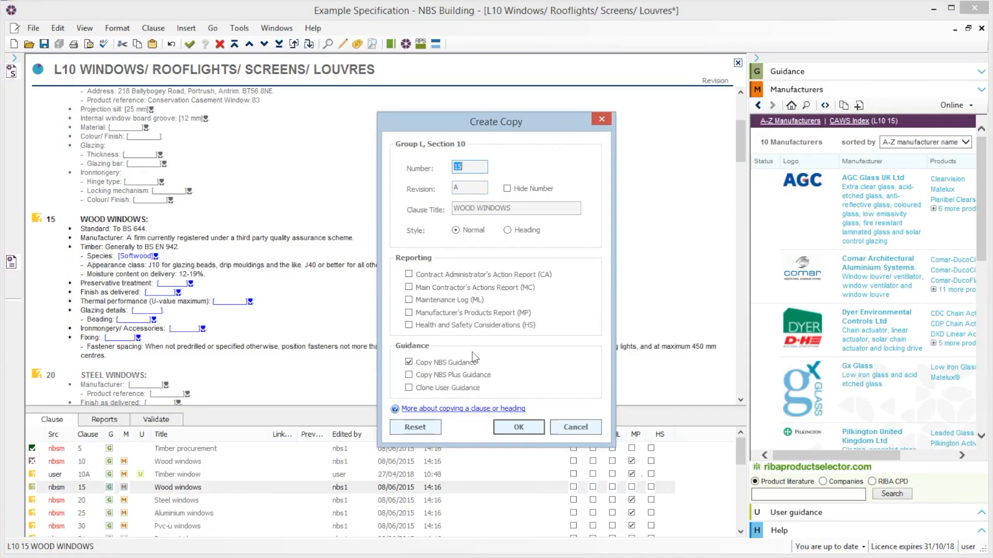
pyautogui.click(519, 429)
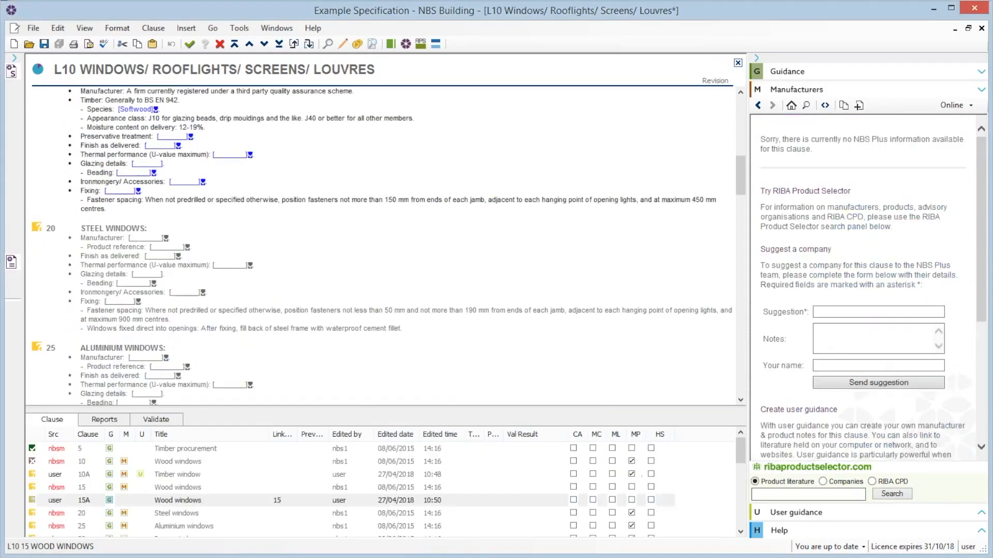
# - Delete the appearance class line from clause 15A, keeping the moisture content line on its own
pyautogui.click(740, 93)
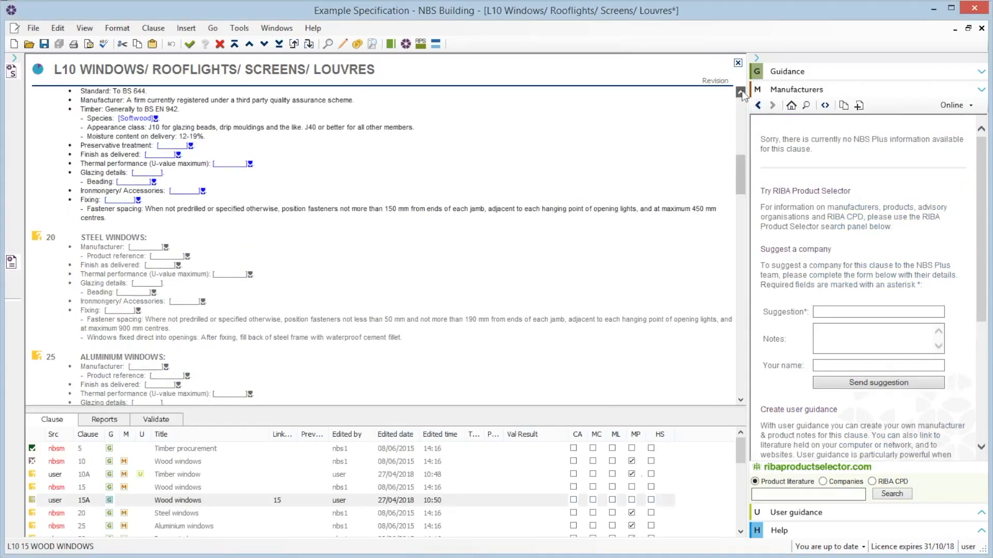
pyautogui.moveTo(740, 92); pyautogui.dragTo(741, 92)
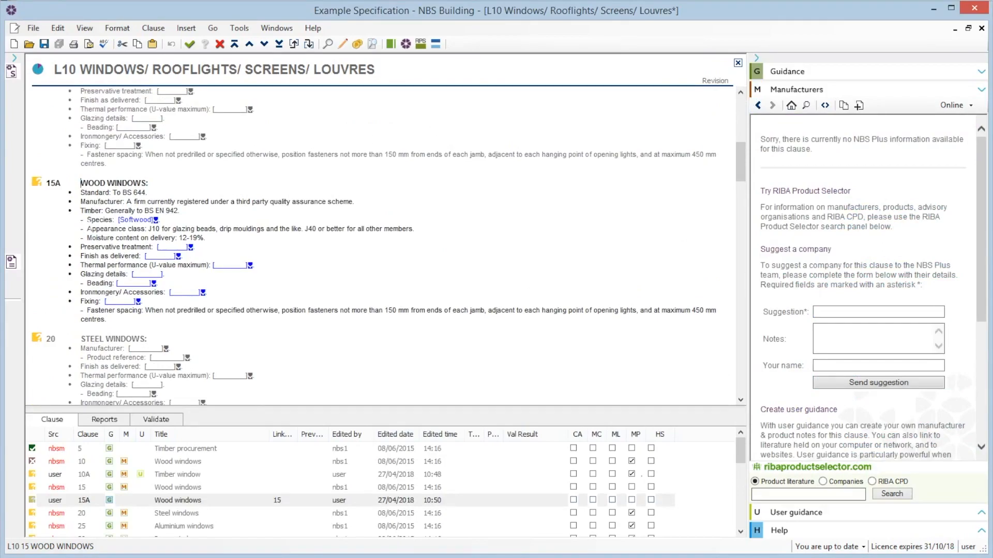
pyautogui.moveTo(88, 228); pyautogui.dragTo(416, 229)
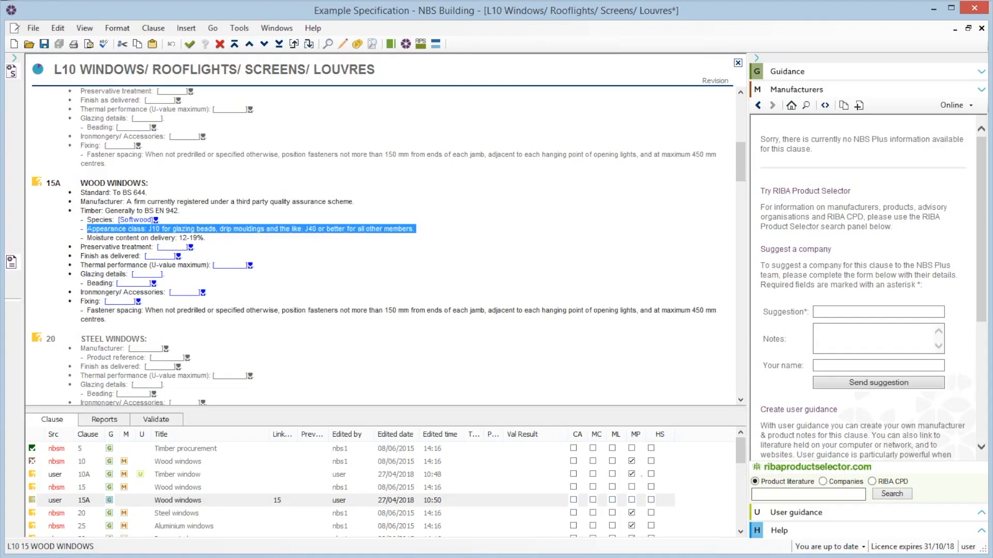
pyautogui.press('Delete')
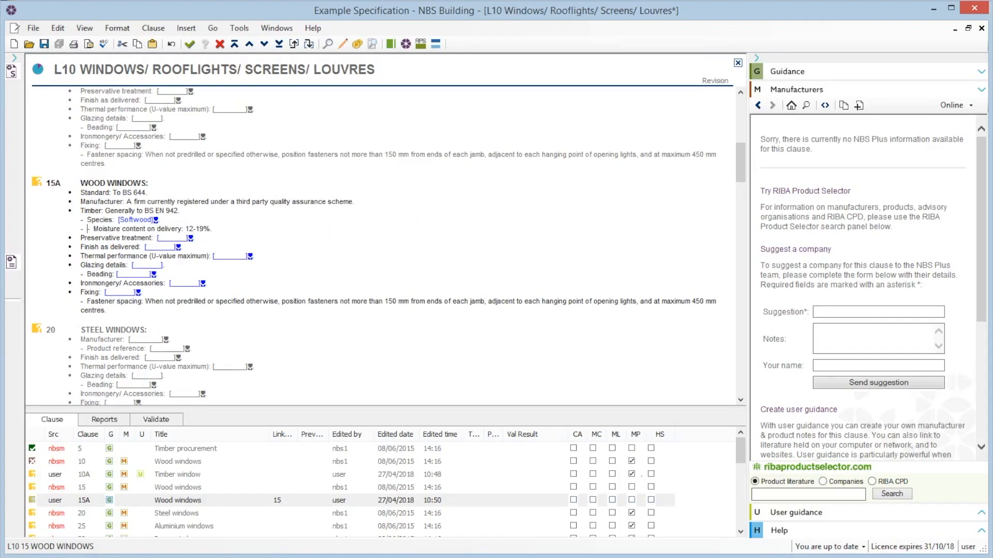
pyautogui.press('BackSpace')
pyautogui.press('BackSpace')
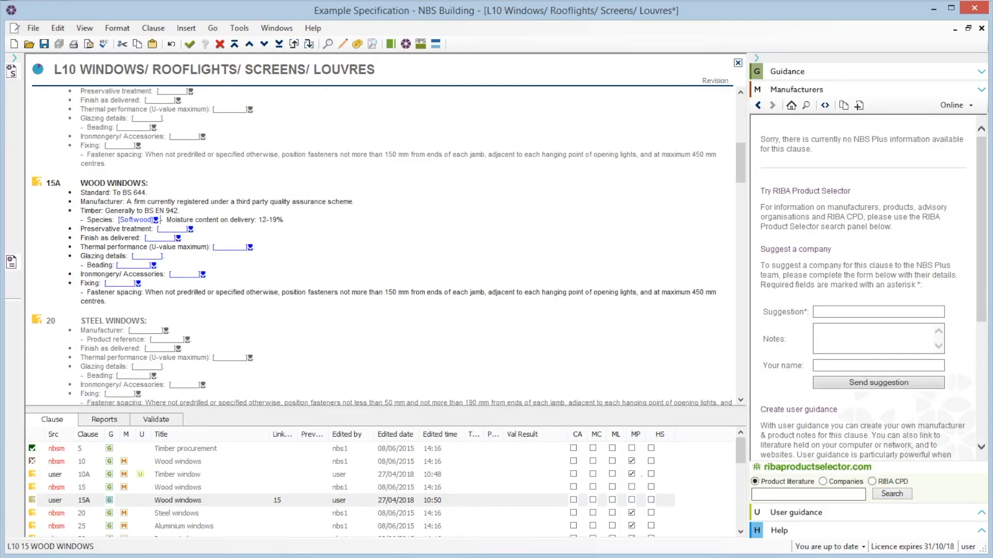
pyautogui.press('Return')
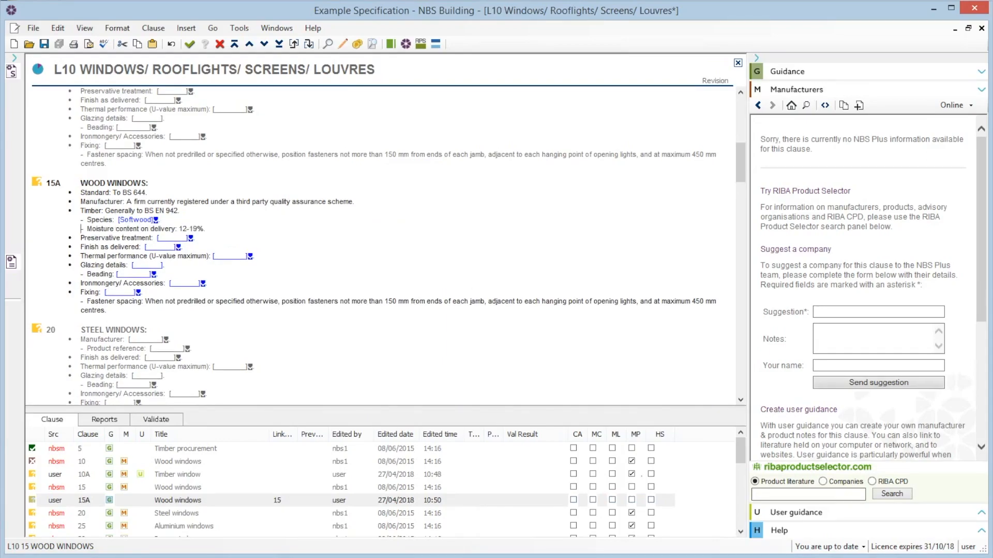
# - Change clause 15A's moisture content on delivery to 12-20%
pyautogui.click(194, 228)
pyautogui.press('Delete')
pyautogui.press('BackSpace')
pyautogui.write('20')
# - Set clause 15A's preservative treatment to Organic solvent as section Z12 and WPA Commodity Specification C5, Desired service life 30 years
pyautogui.click(190, 238)
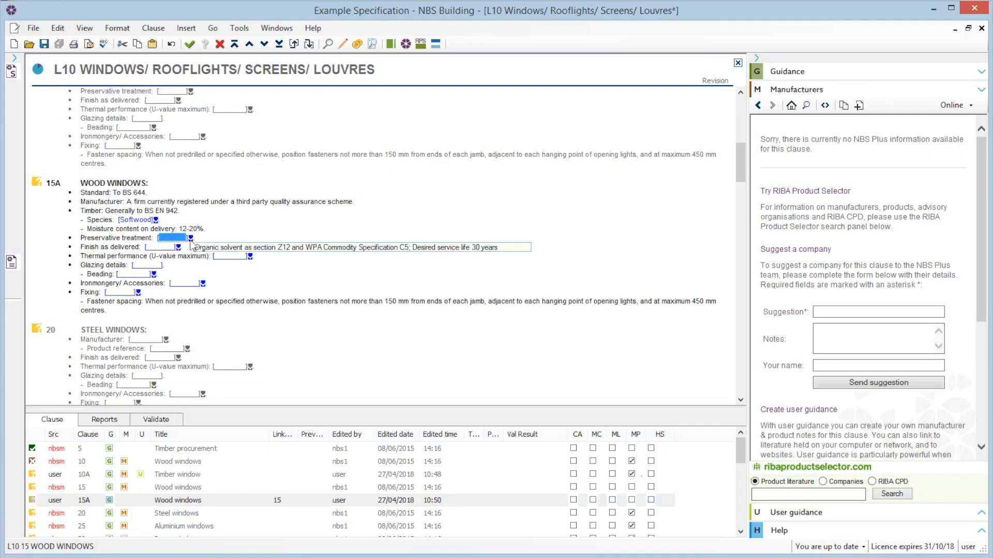
pyautogui.click(222, 249)
# - Set clause 15A's finish as delivered to Prepared and primed as section M60 and thermal performance to Manufacturer's standard
pyautogui.click(176, 247)
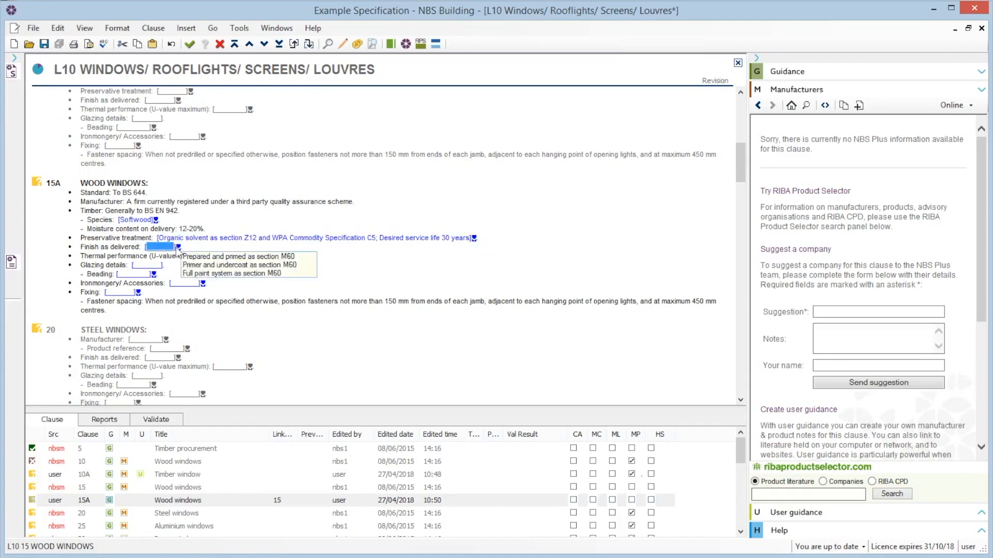
pyautogui.click(207, 257)
pyautogui.click(250, 257)
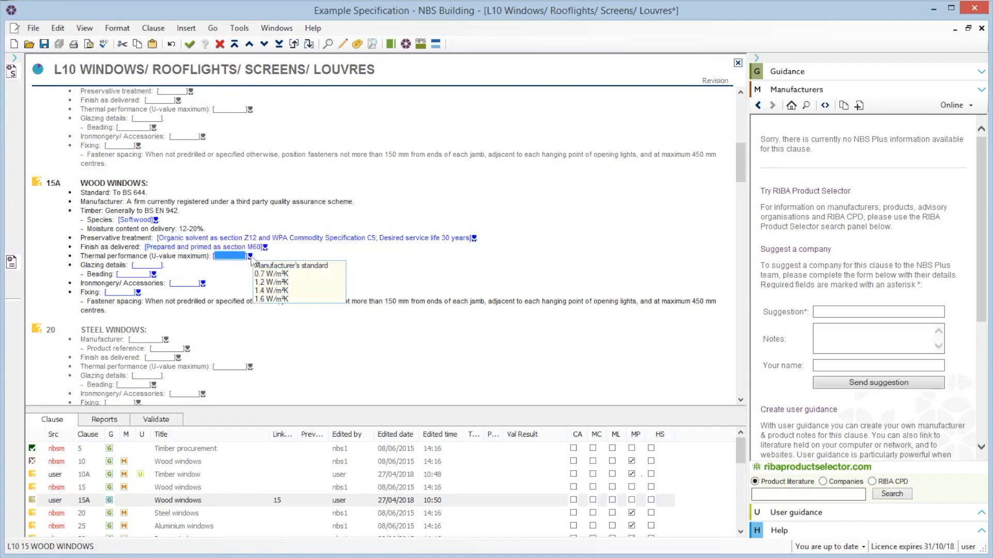
pyautogui.click(279, 265)
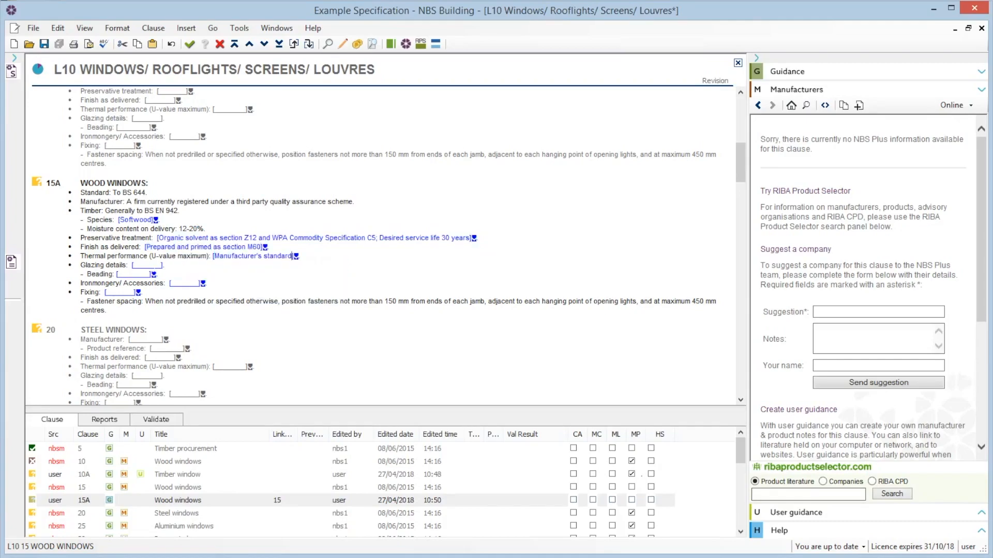
# - Set clause 15A's glazing details to See window schedule and its beading to External
pyautogui.click(155, 264)
pyautogui.write('See window schedule')
pyautogui.click(154, 274)
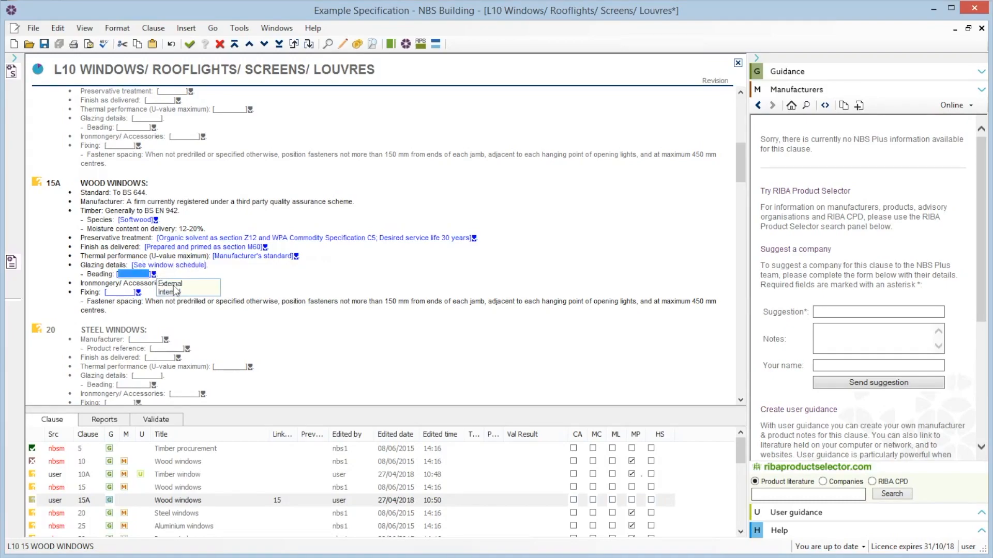
pyautogui.click(174, 284)
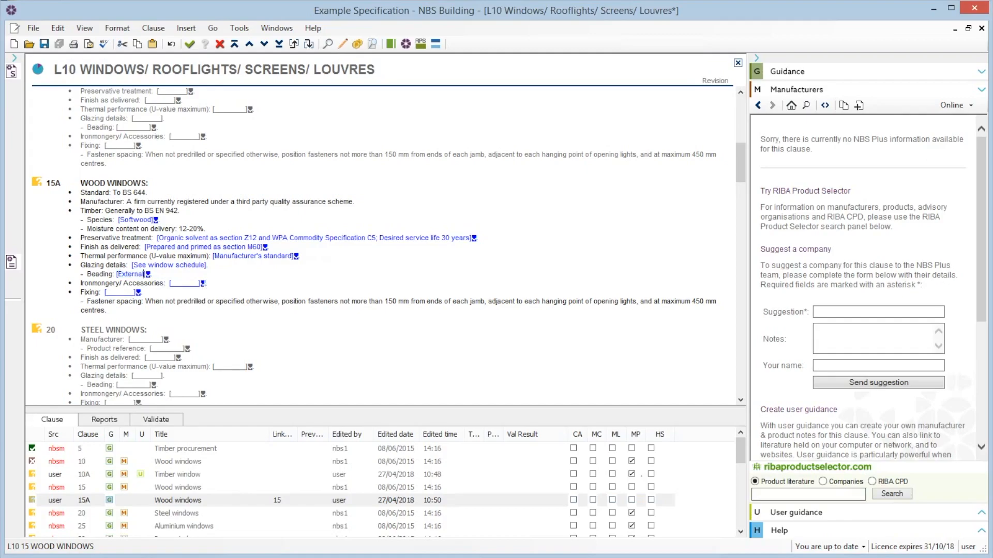
# - Set clause 15A's ironmongery/accessories to Casement stay and its fixing to Screwed to timber framing
pyautogui.click(202, 283)
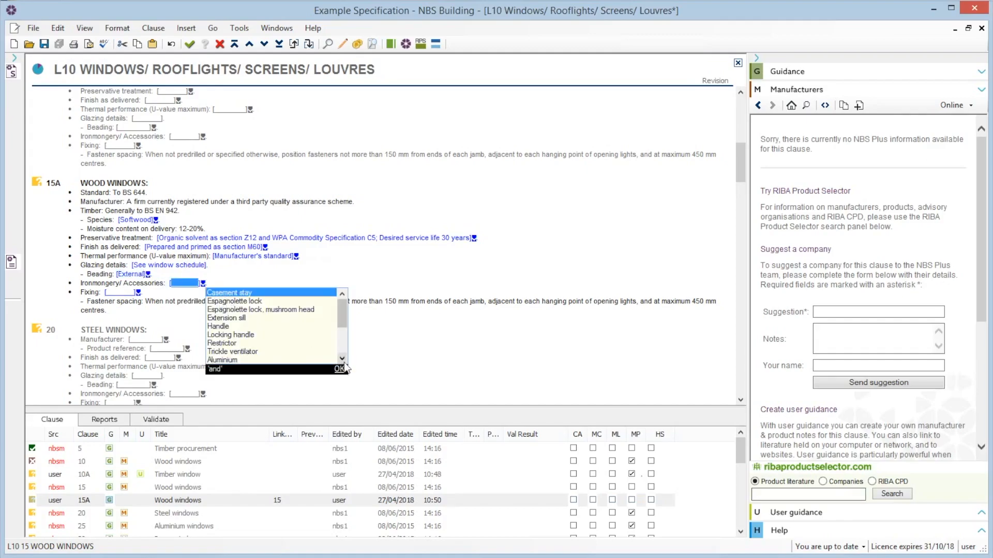
pyautogui.click(220, 292)
pyautogui.click(138, 292)
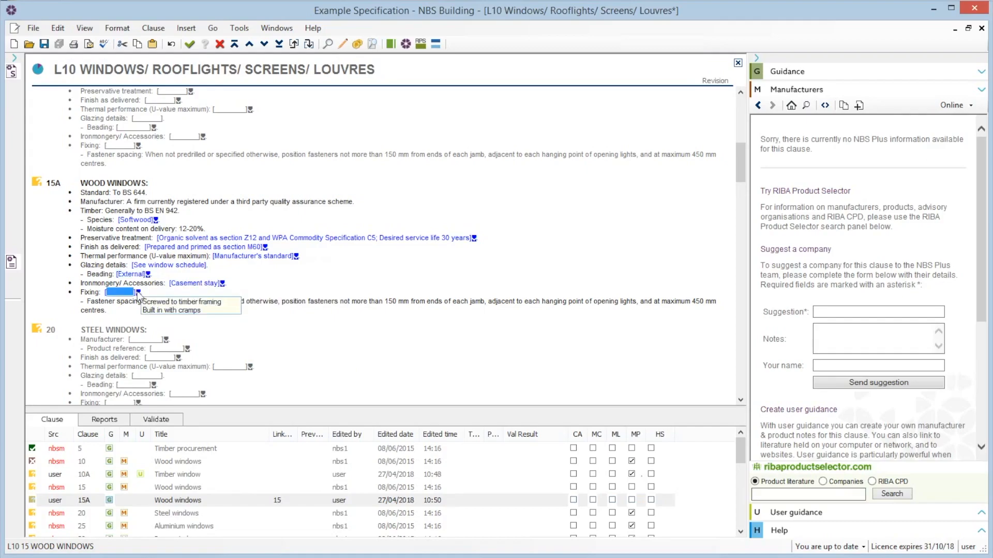
pyautogui.click(161, 303)
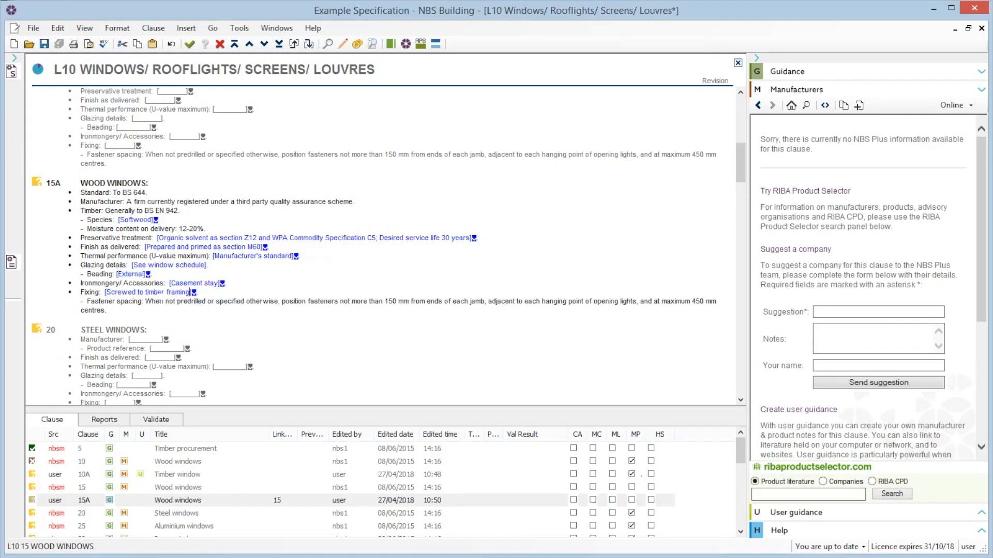
# - Mark clause 15A as complete
pyautogui.click(37, 184)
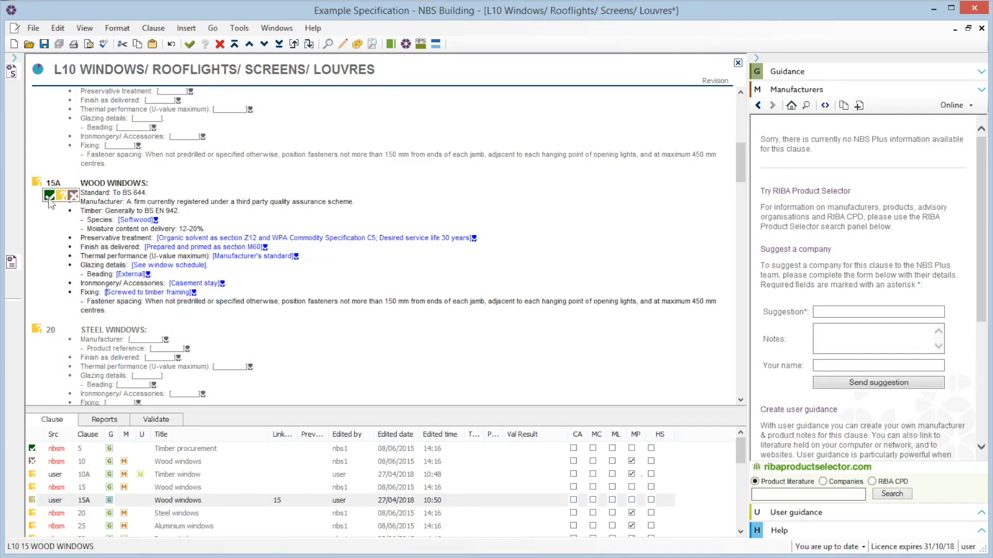
pyautogui.click(50, 199)
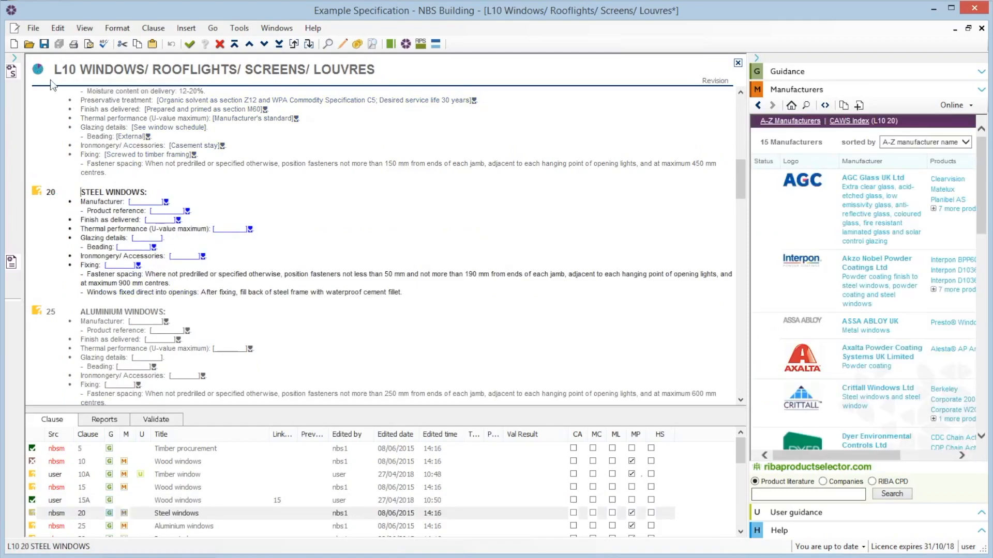
pyautogui.moveTo(38, 73)
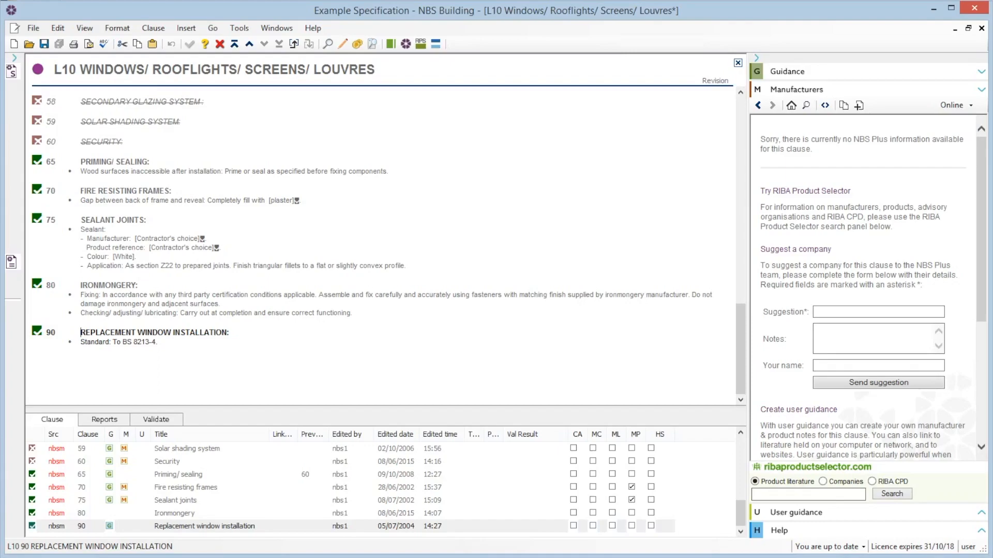
pyautogui.moveTo(40, 70)
# - Close the L10 section, saving changes and recording it as complete without creating a revision stamp
pyautogui.click(738, 63)
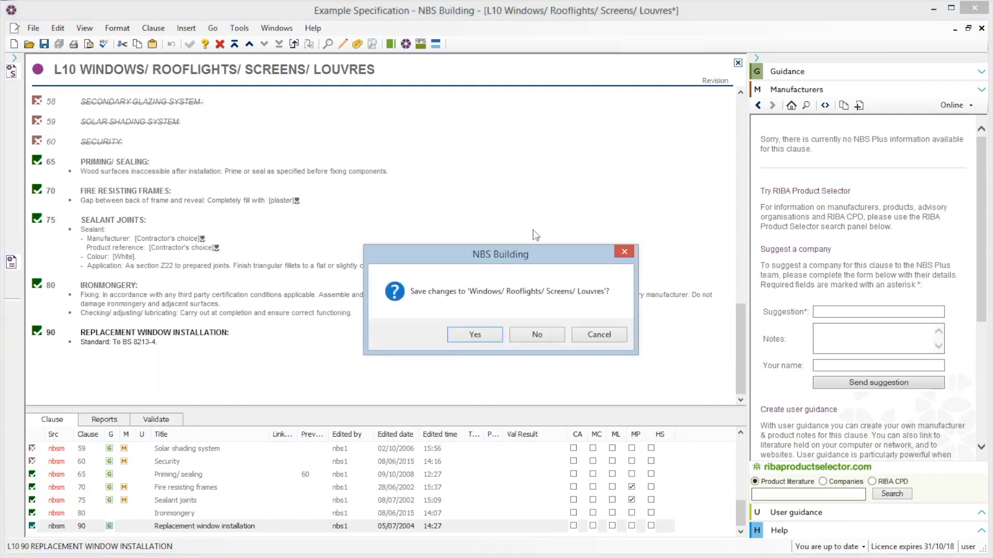
pyautogui.click(486, 338)
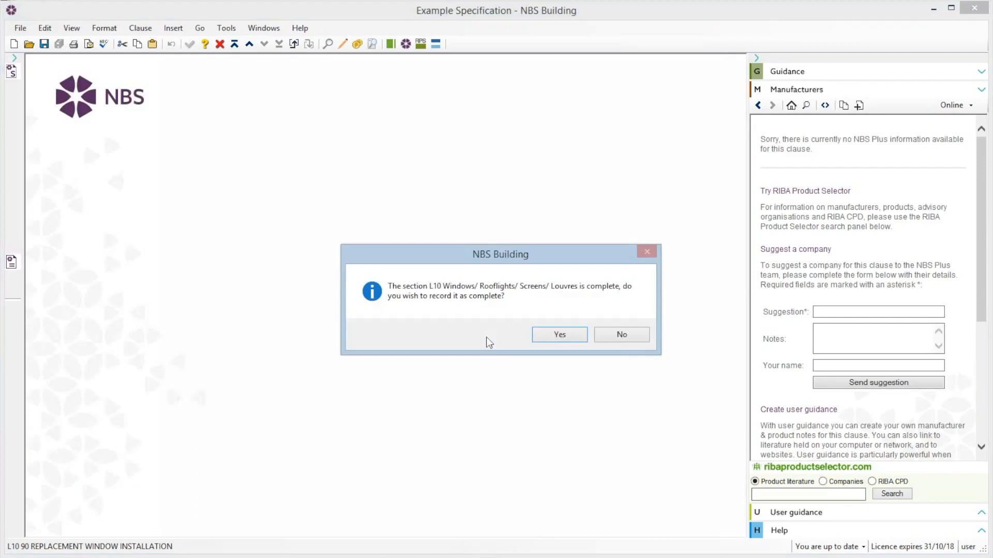
pyautogui.click(547, 335)
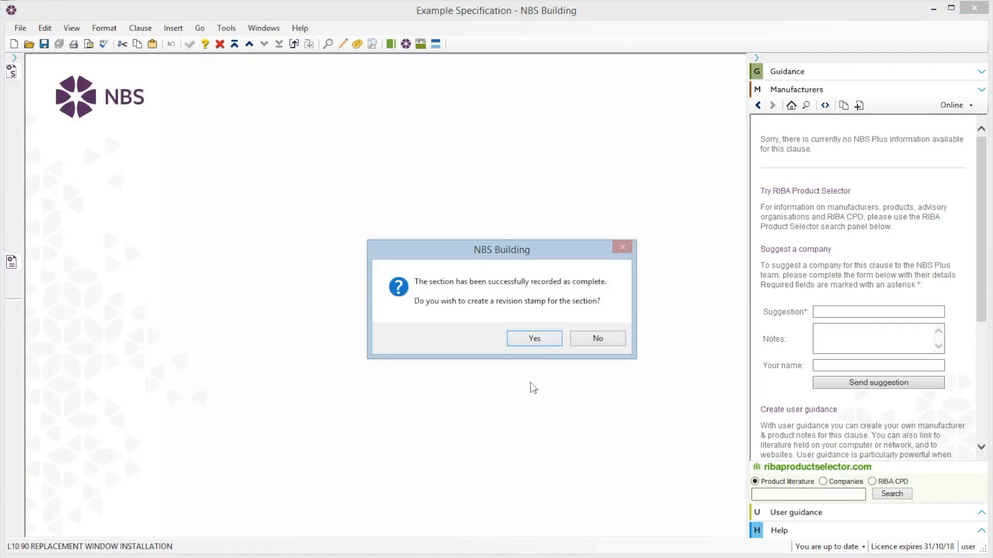
pyautogui.click(598, 339)
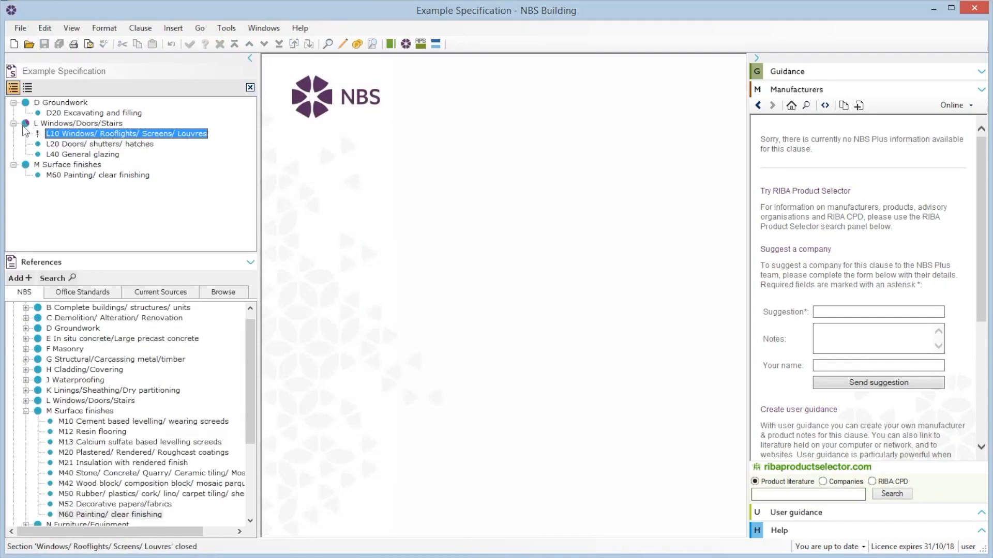
# - Open the Export Wizard for the specification
pyautogui.click(82, 154)
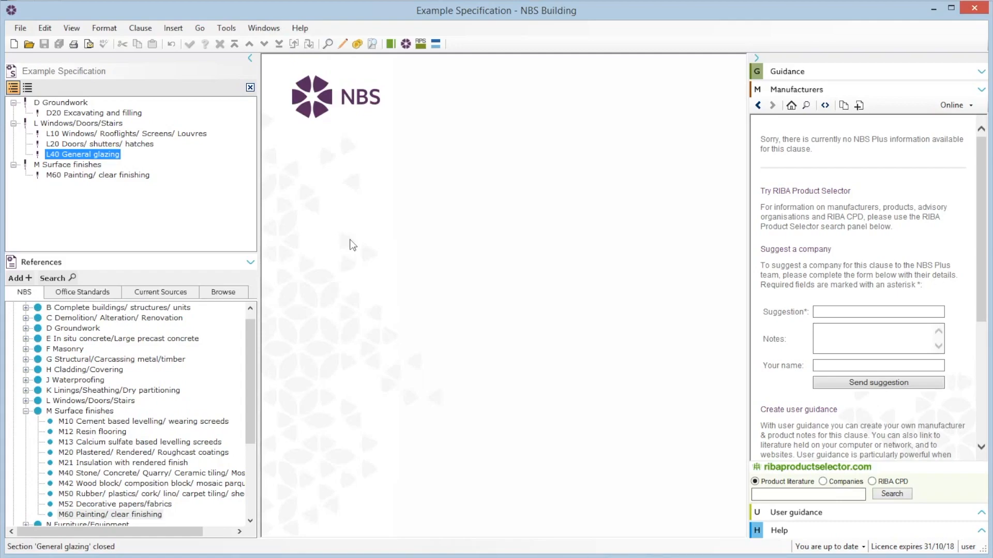
pyautogui.click(27, 30)
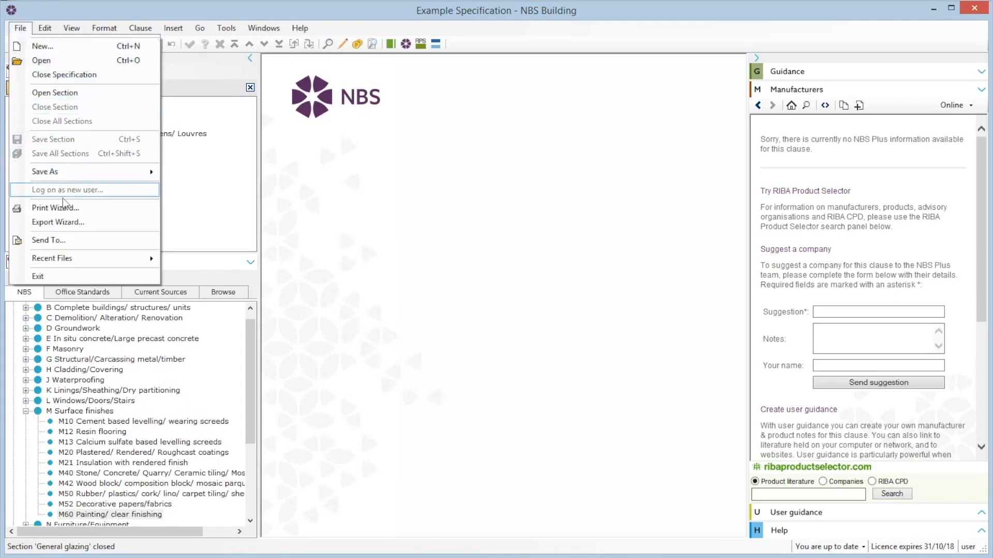
pyautogui.click(69, 223)
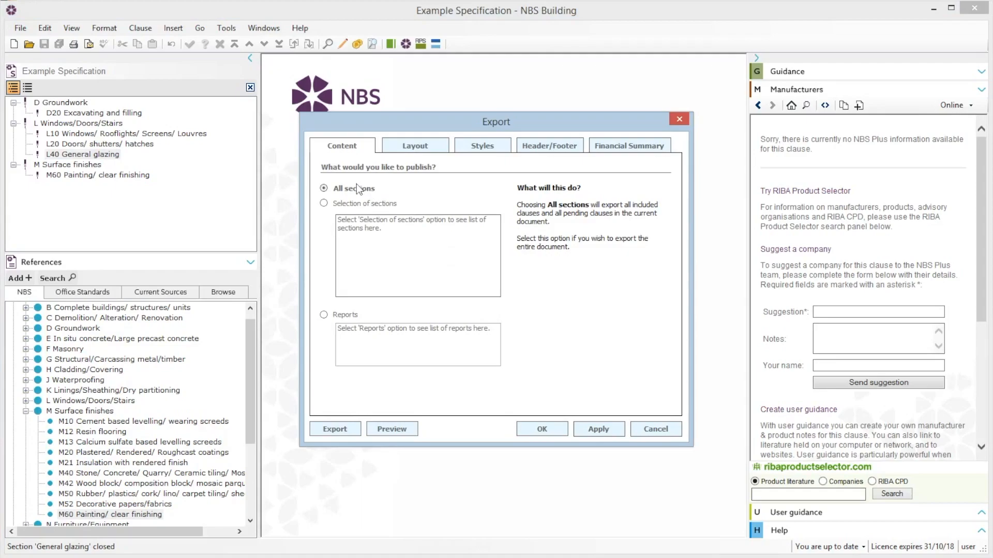
pyautogui.click(324, 203)
pyautogui.click(343, 242)
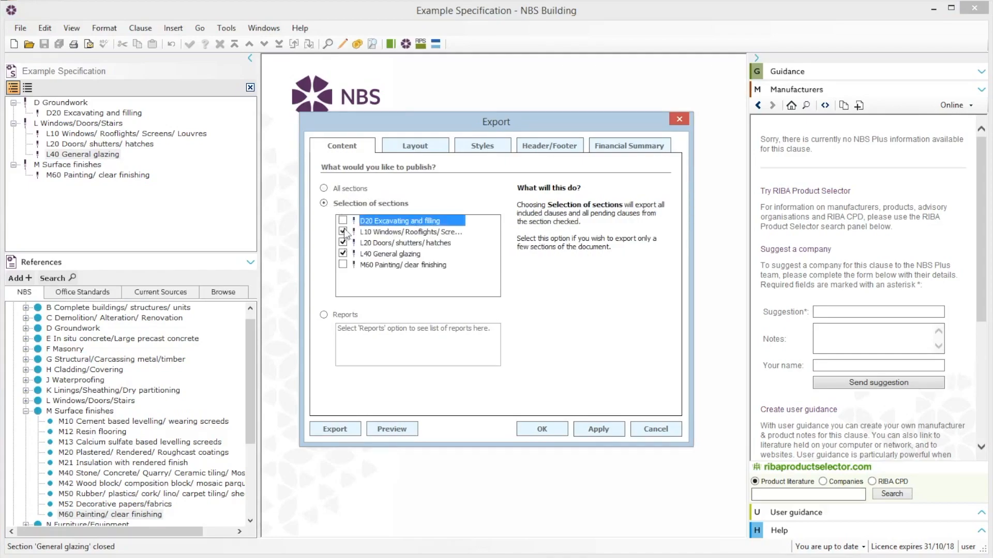
pyautogui.click(324, 187)
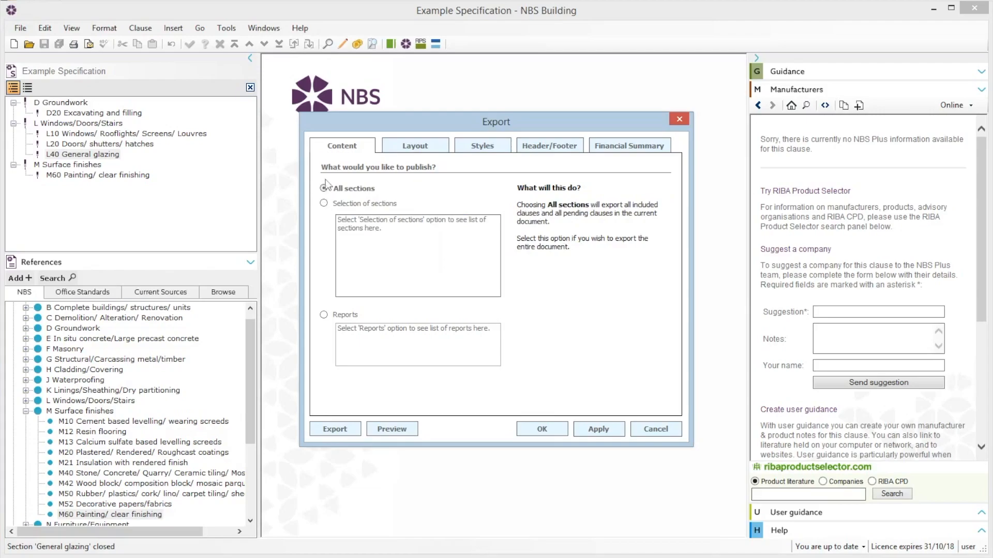
# - Change the export Heading style's colour to blue
pyautogui.click(406, 145)
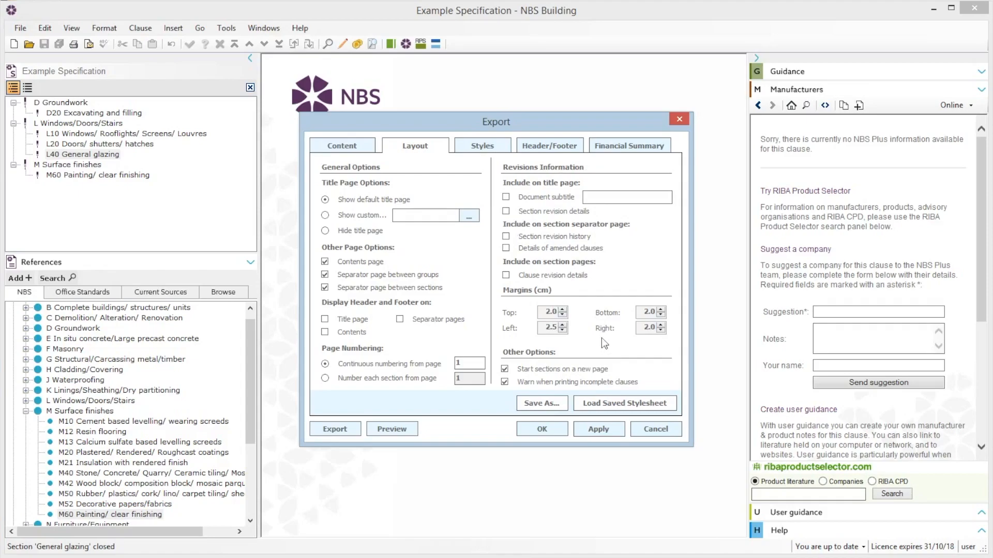
pyautogui.click(488, 147)
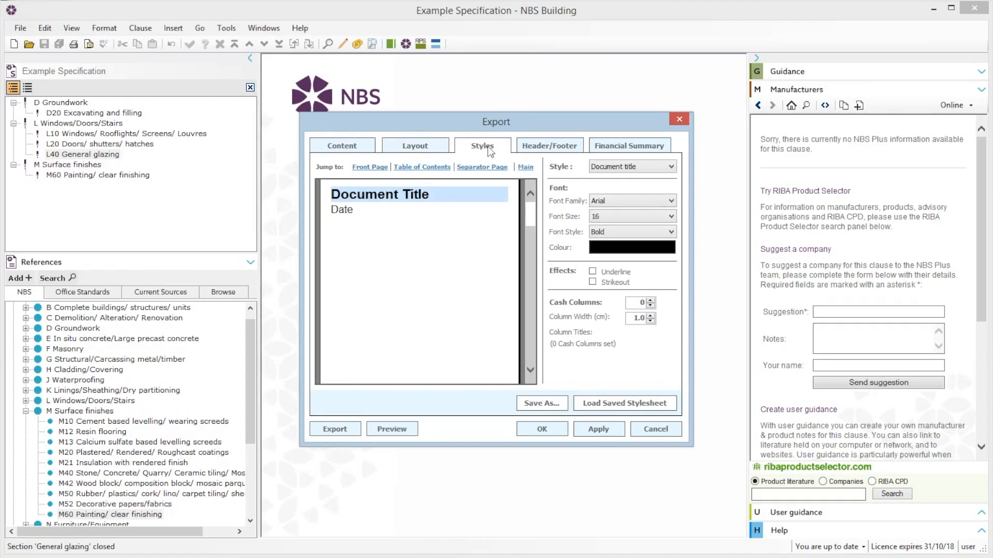
pyautogui.click(525, 168)
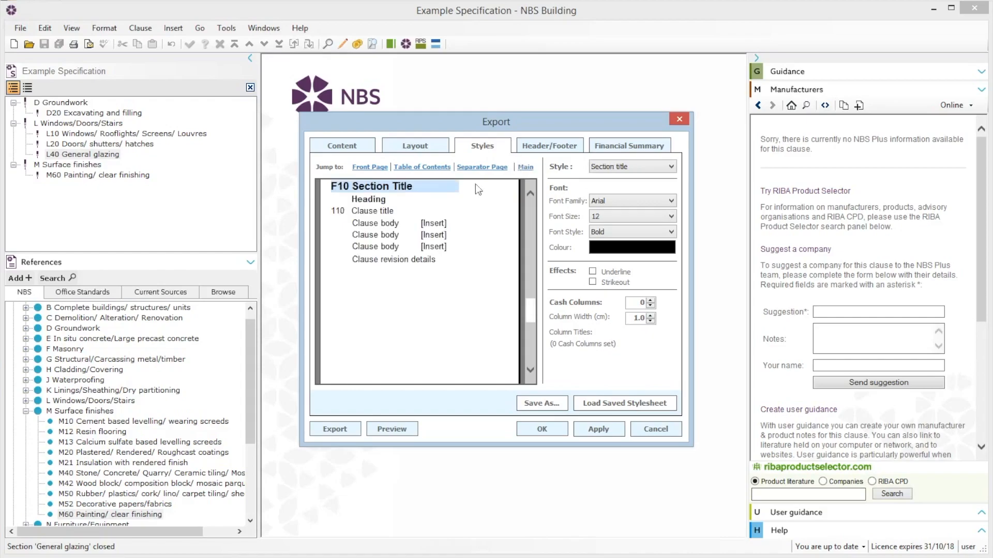
pyautogui.click(373, 200)
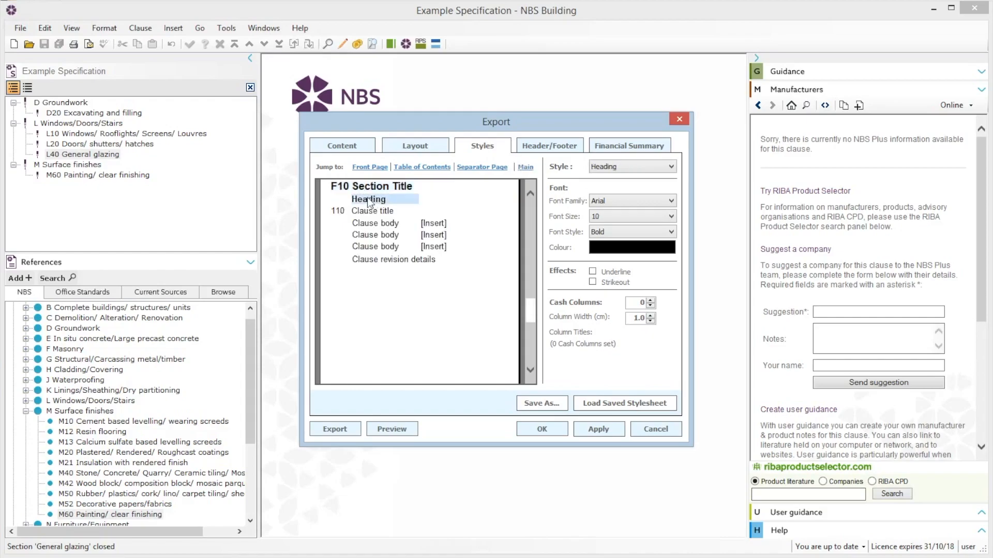
pyautogui.click(635, 219)
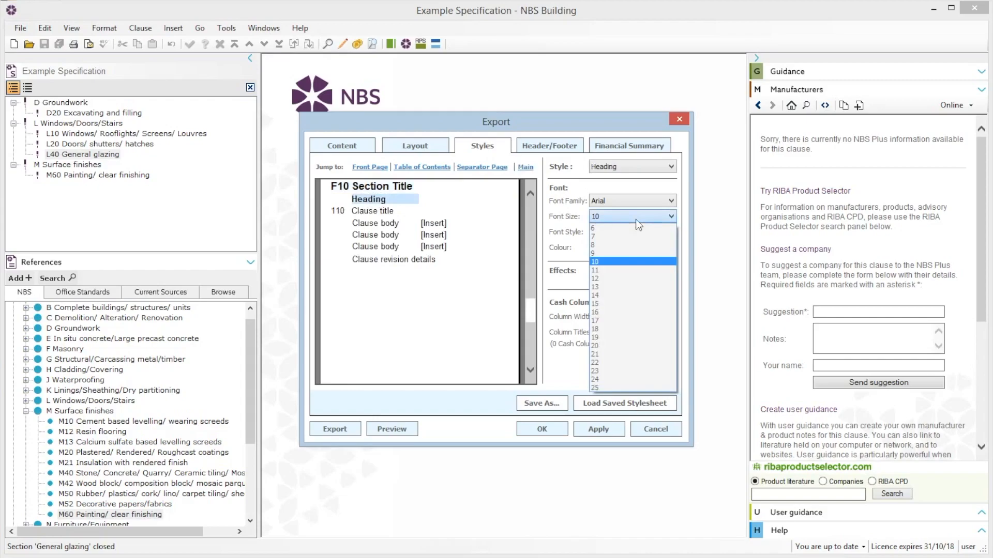
pyautogui.click(635, 220)
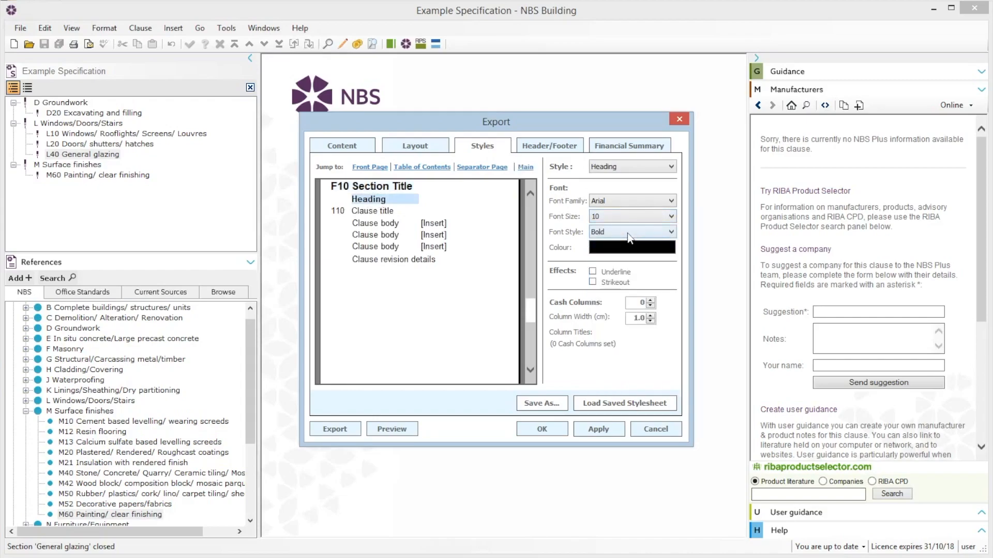
pyautogui.click(629, 248)
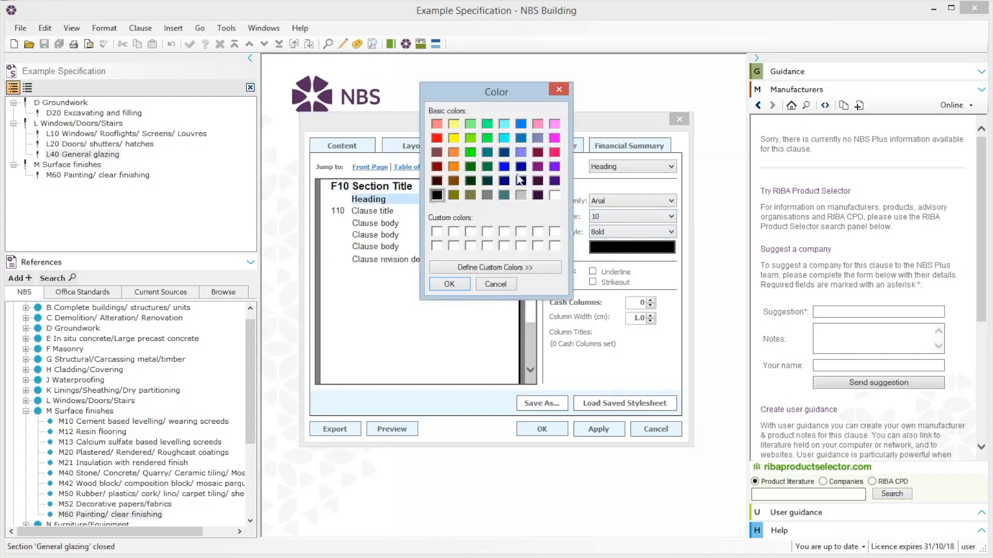
pyautogui.click(505, 166)
pyautogui.click(455, 284)
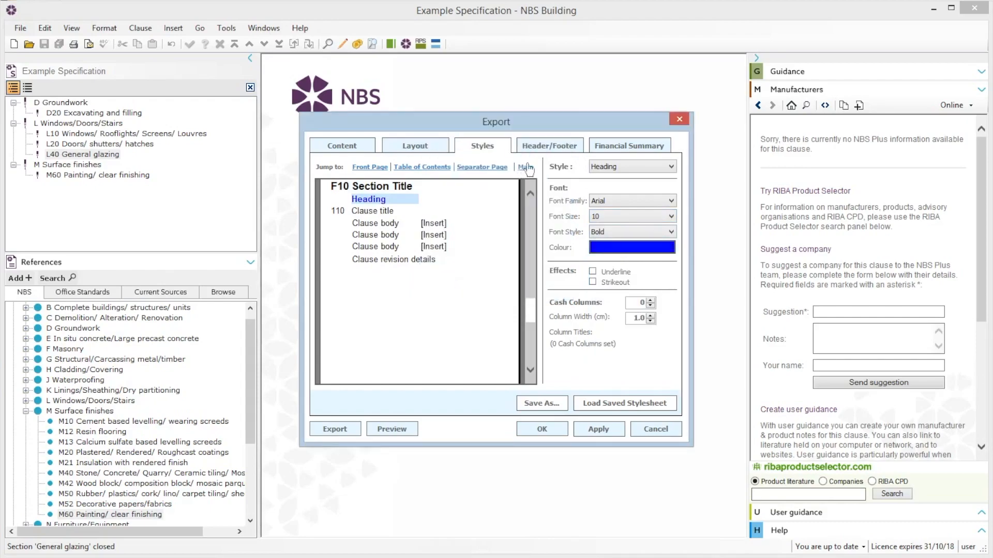
# - Add a Page x of y field to the centre footer of the export
pyautogui.click(546, 147)
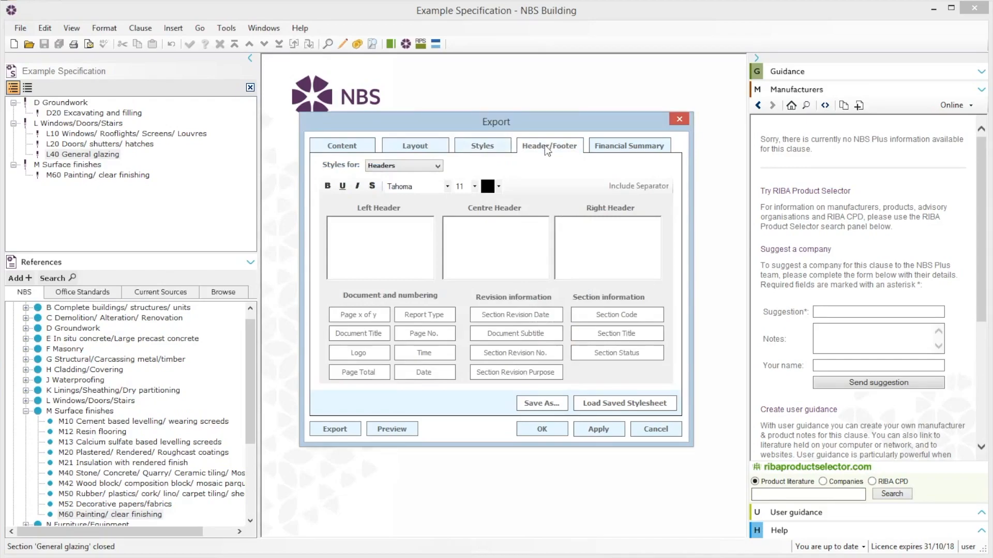
pyautogui.click(432, 167)
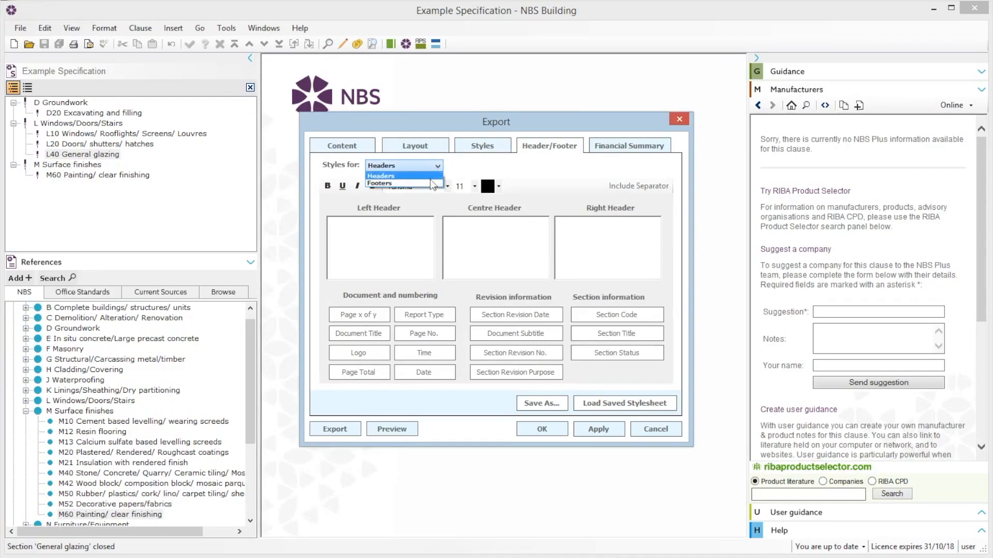
pyautogui.click(432, 183)
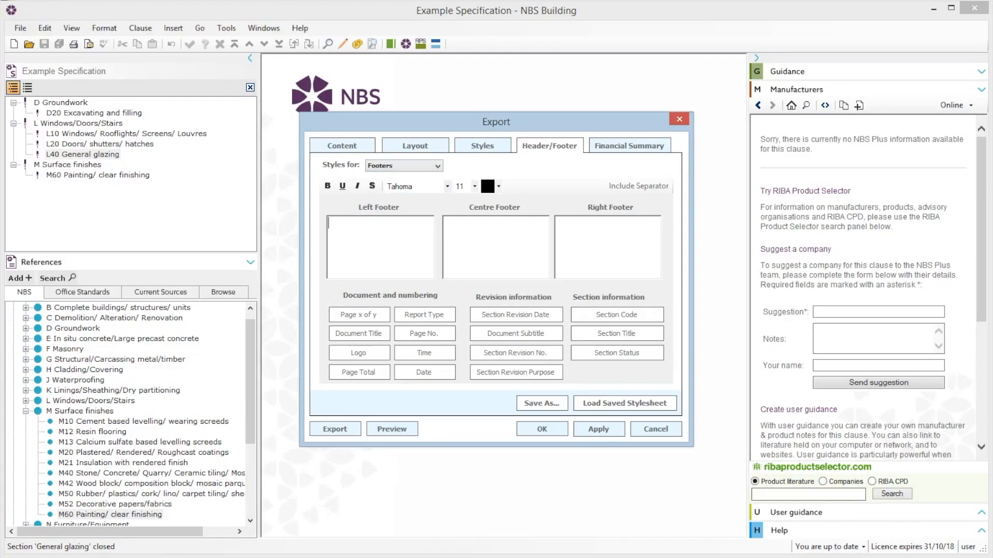
pyautogui.click(497, 222)
pyautogui.click(358, 315)
# - Export all sections as a PDF named EXAMPLE SPECIFICATION.pdf to the Desktop and open the saved file
pyautogui.click(348, 429)
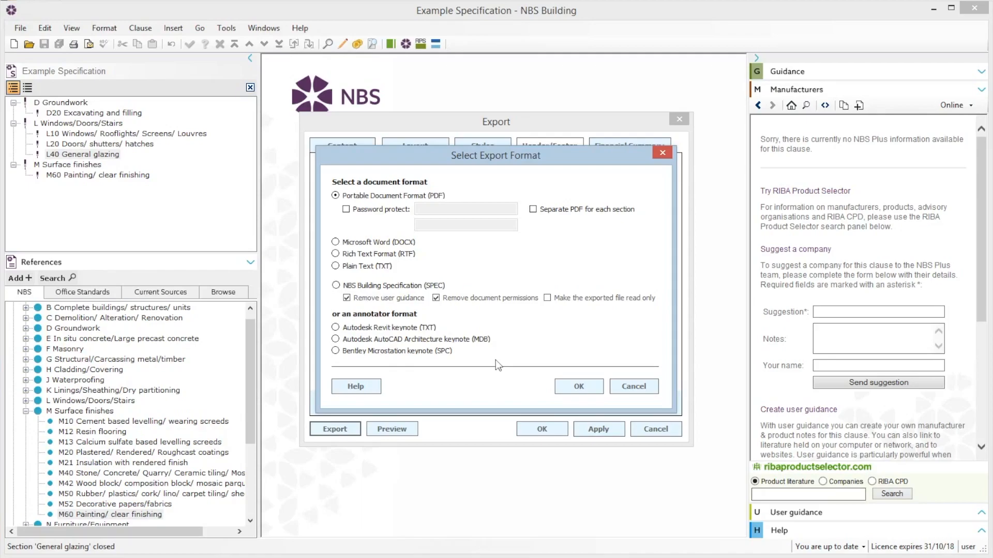
pyautogui.click(574, 387)
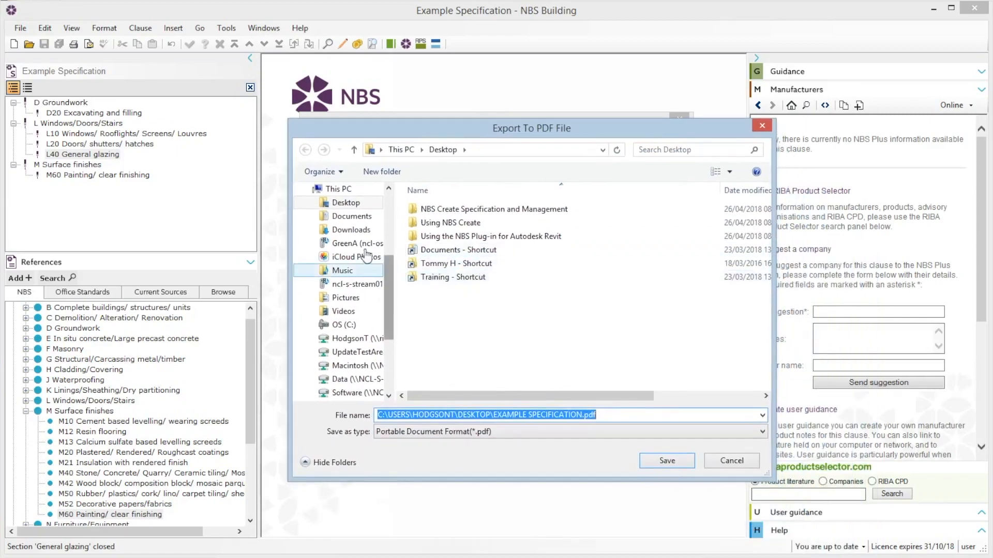
pyautogui.click(350, 206)
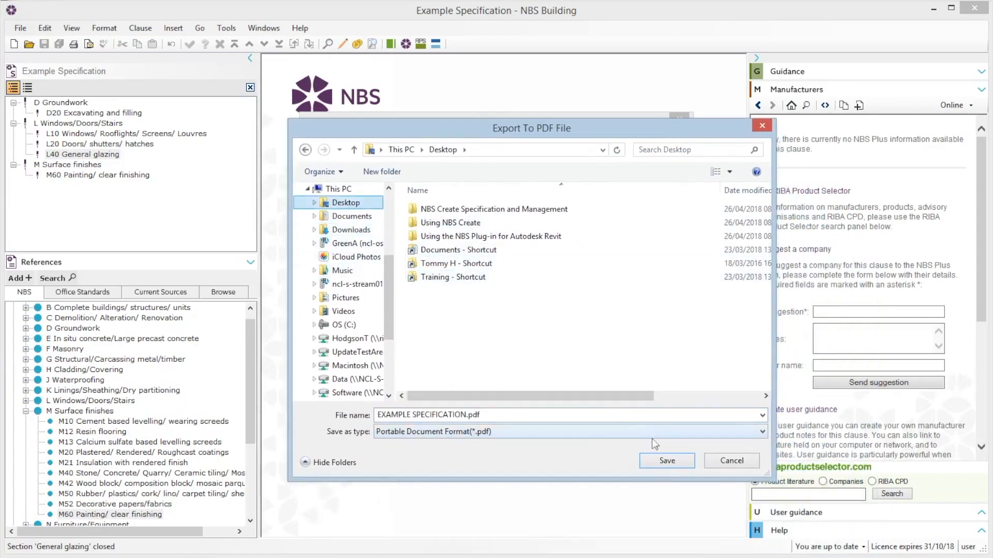
pyautogui.click(667, 460)
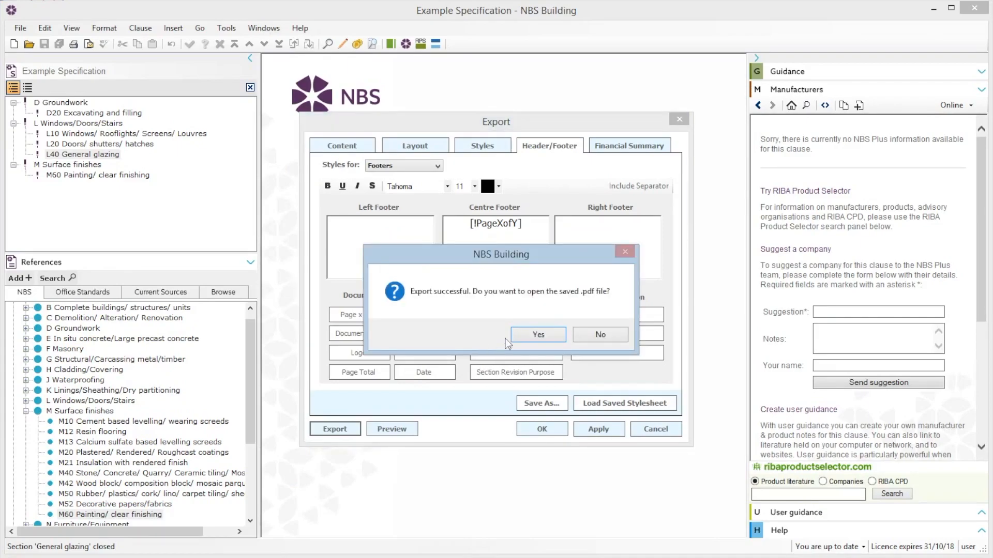
pyautogui.click(524, 335)
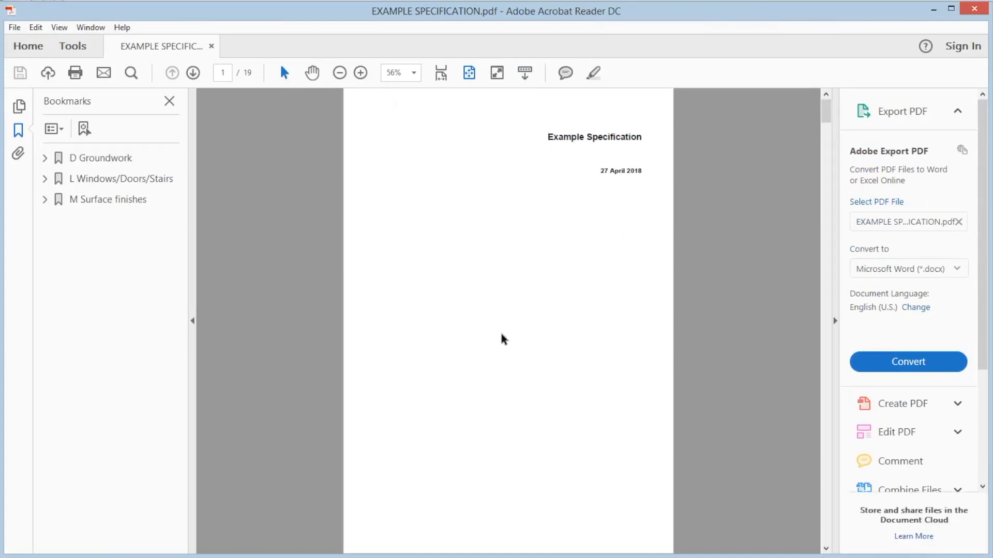
# - Zoom the exported PDF to 75% in Acrobat Reader
pyautogui.click(415, 73)
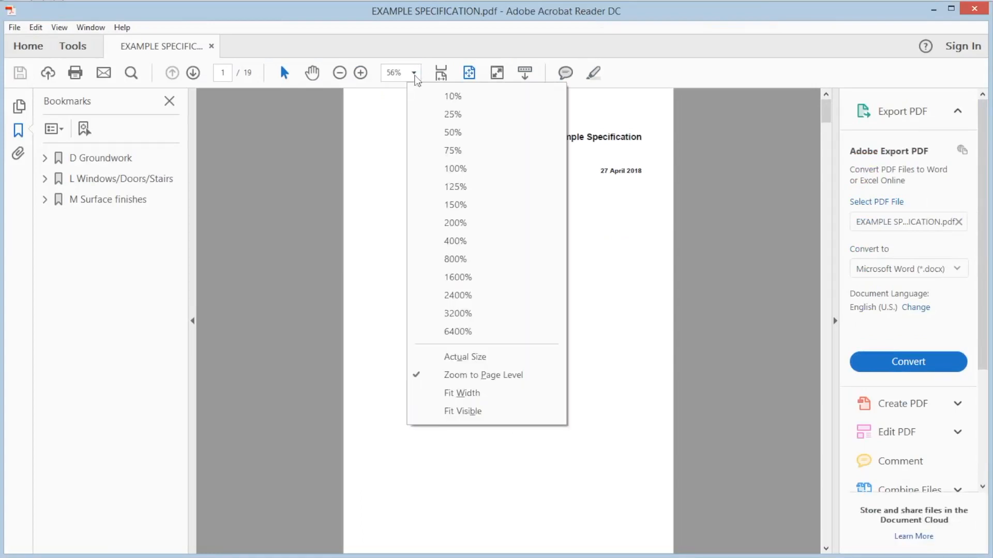
pyautogui.click(453, 150)
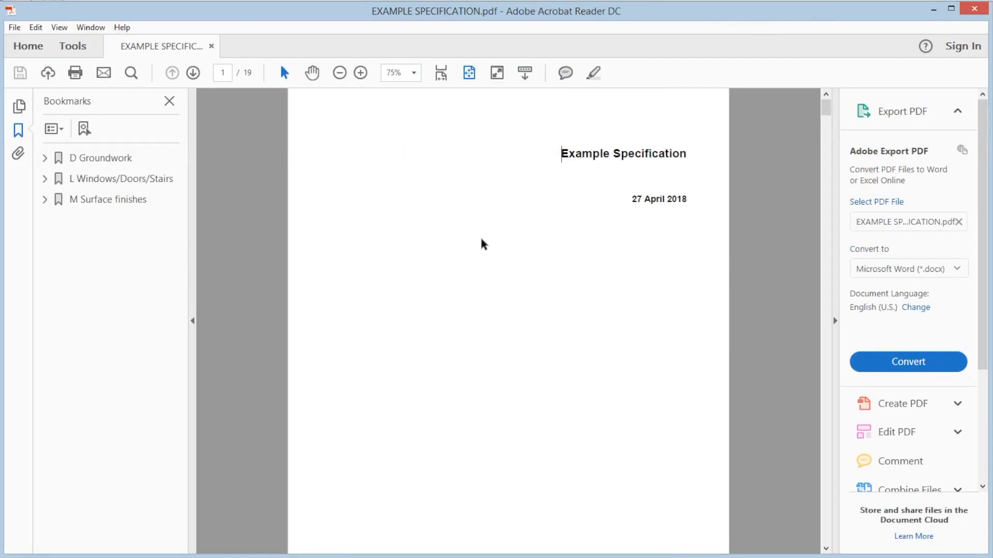
# - Scroll through the exported PDF to review the title page, table of contents and the D20 section pages
pyautogui.click(825, 549)
pyautogui.click(826, 548)
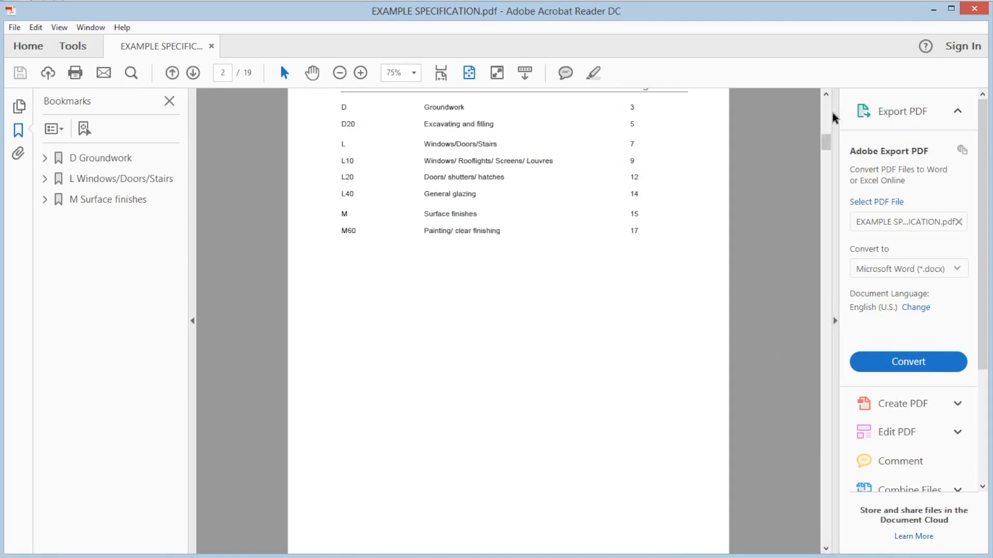
pyautogui.click(826, 94)
pyautogui.click(826, 96)
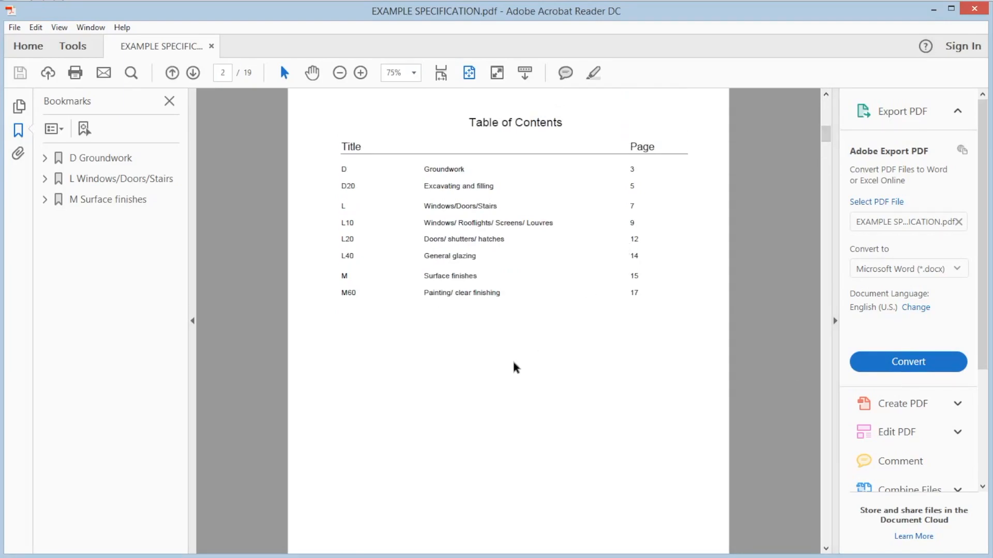
pyautogui.scroll(-5, 514, 363)
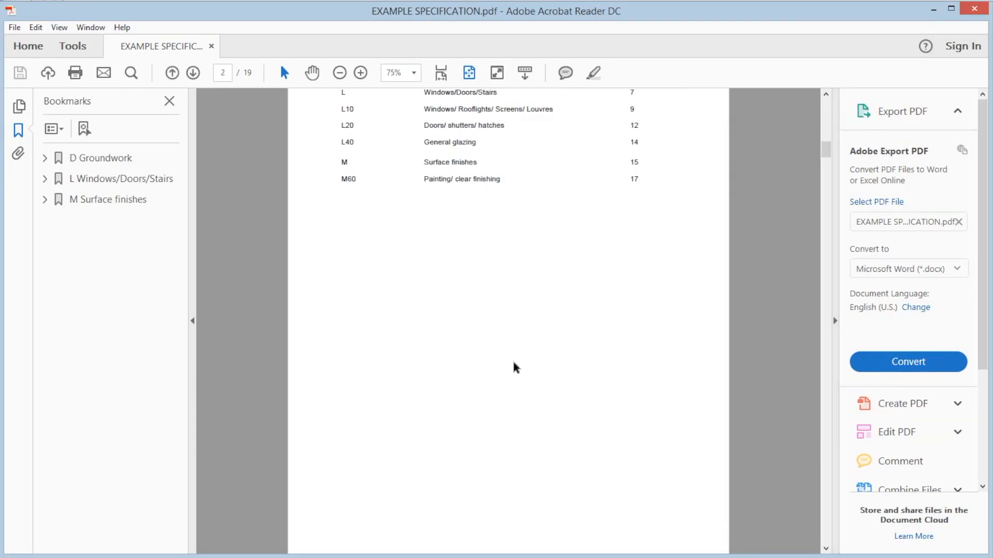
pyautogui.scroll(-10, 514, 365)
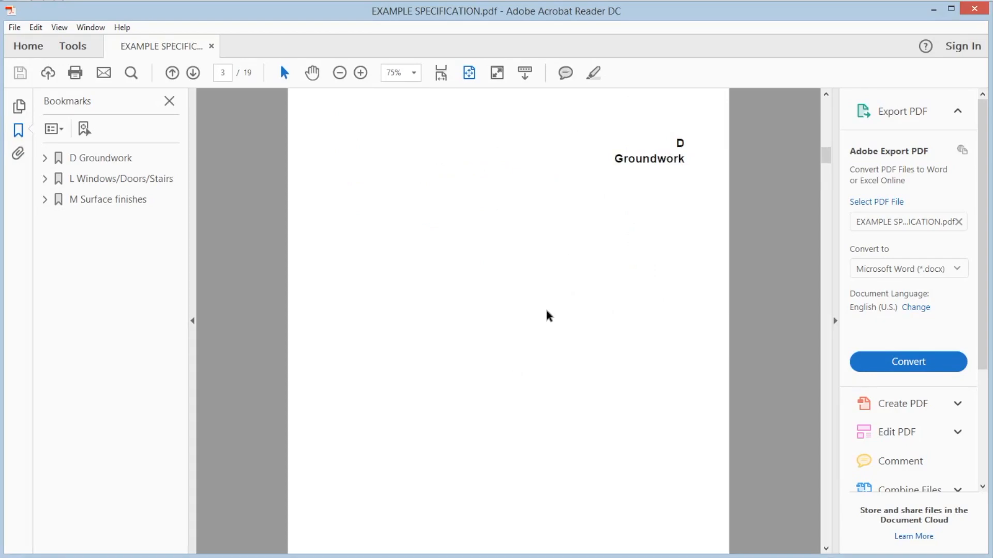
pyautogui.scroll(-3, 549, 316)
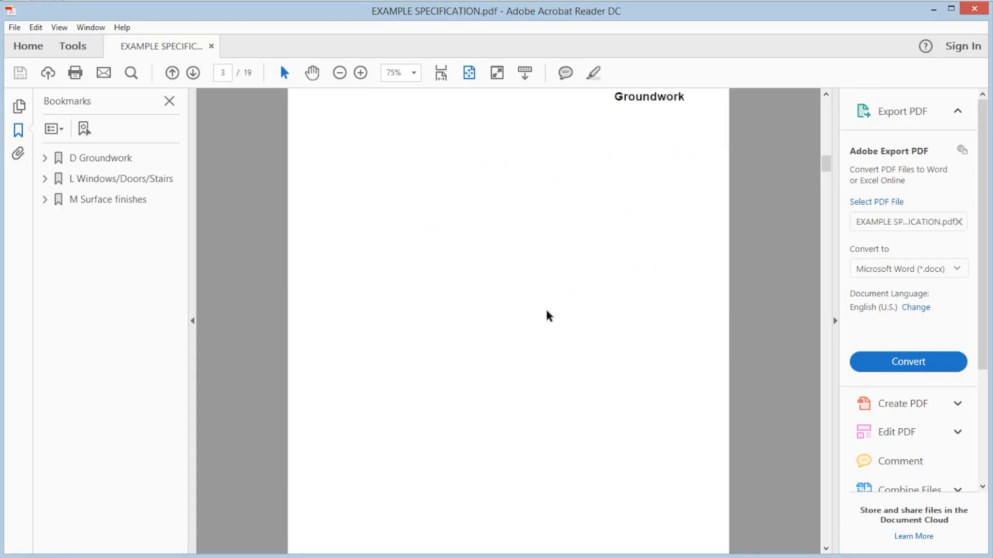
pyautogui.scroll(-5, 549, 316)
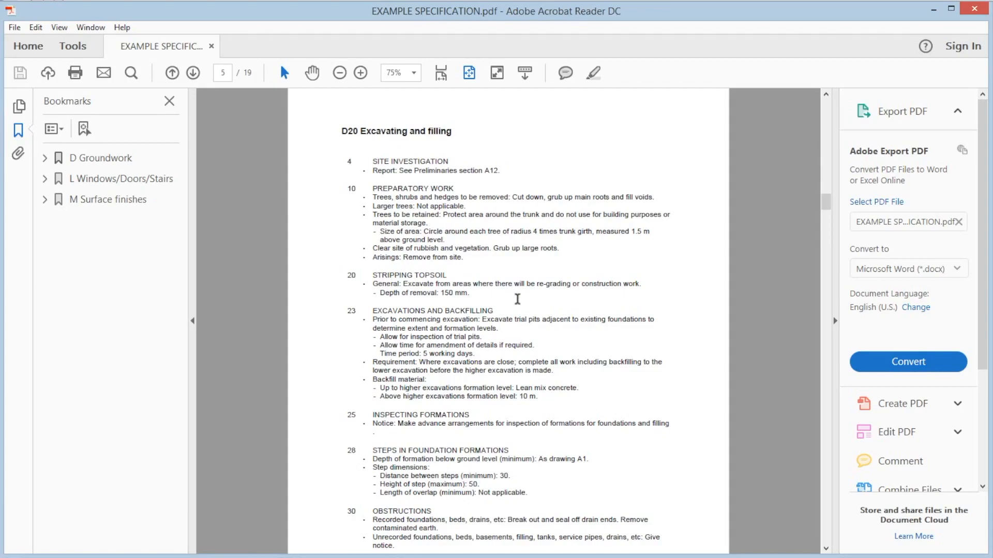
pyautogui.scroll(-5, 518, 299)
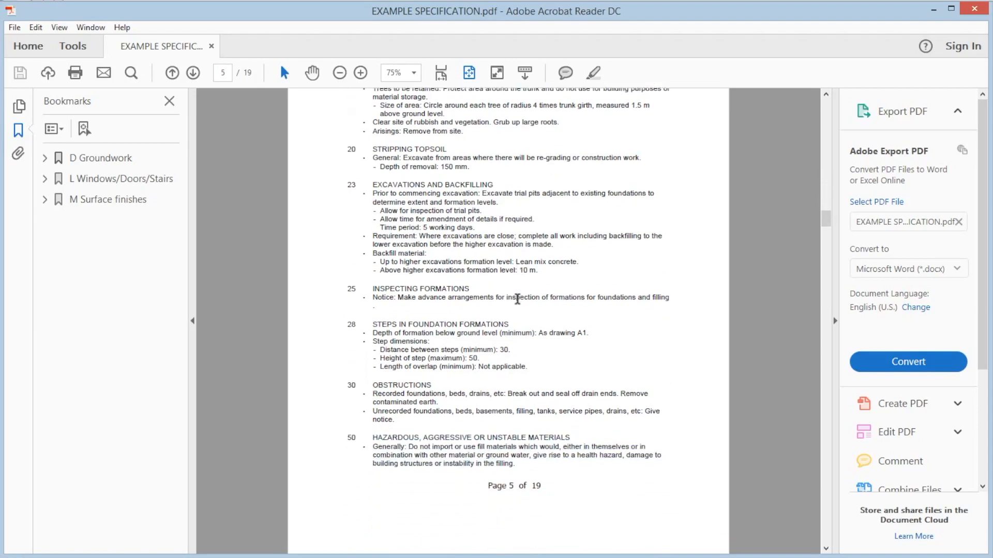
pyautogui.scroll(-10, 517, 299)
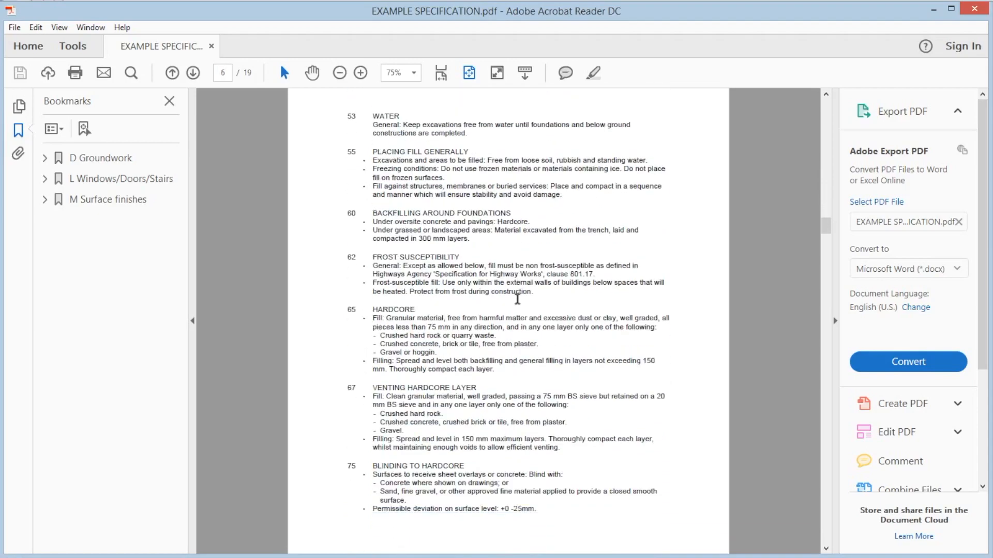